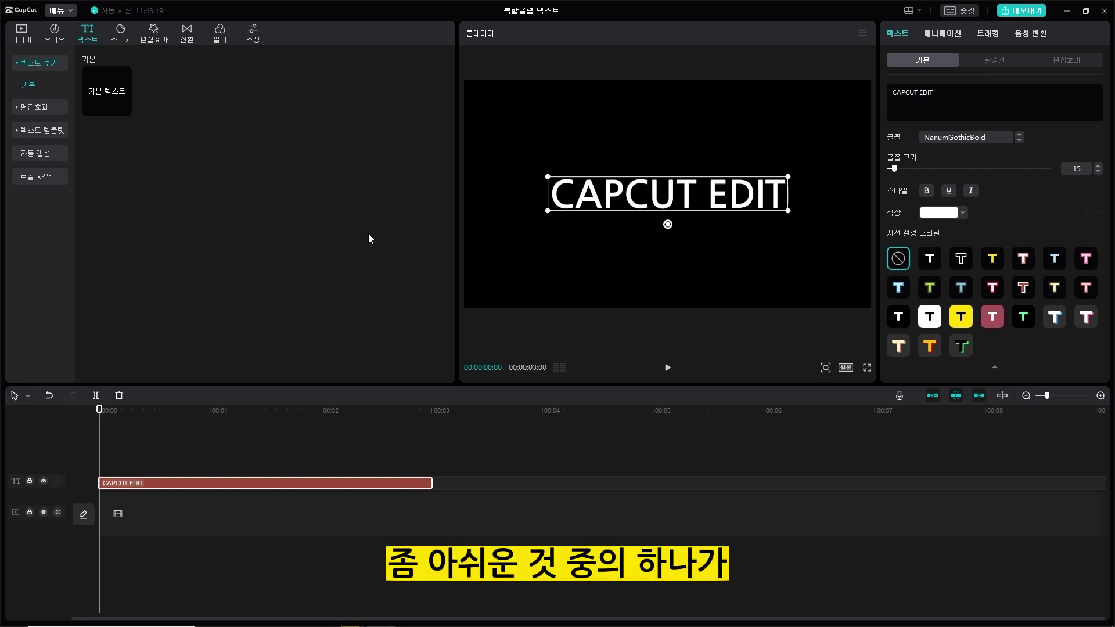
Step: Examine the preset text colours, preset styles and word-art effects available for the CAPCUT EDIT text clip
click(962, 213)
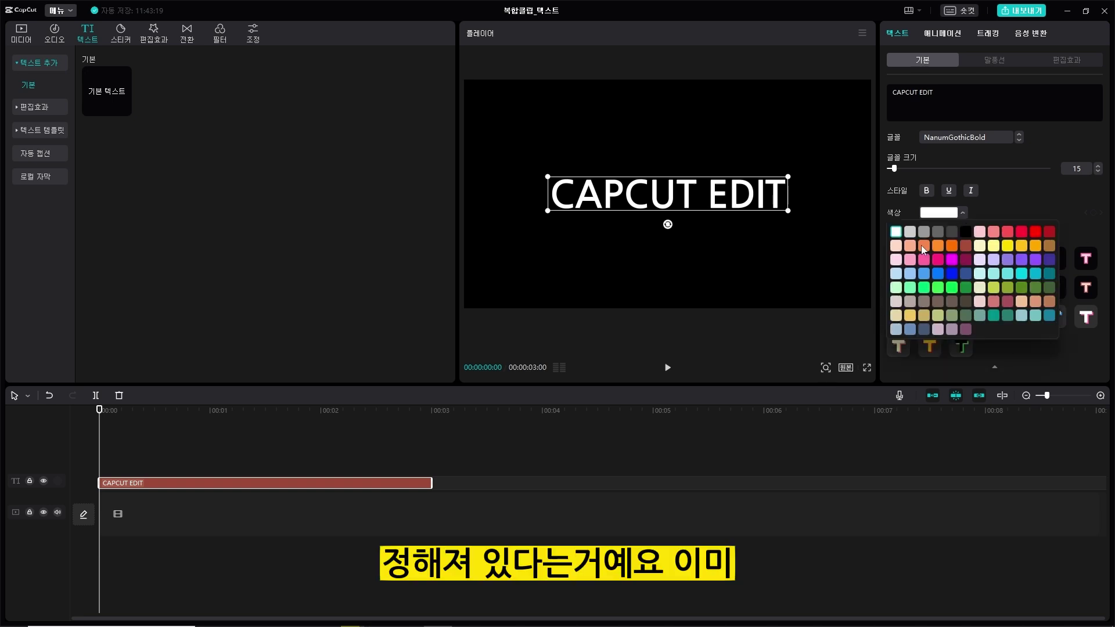
click(1016, 207)
scroll(1016, 207, down, 1)
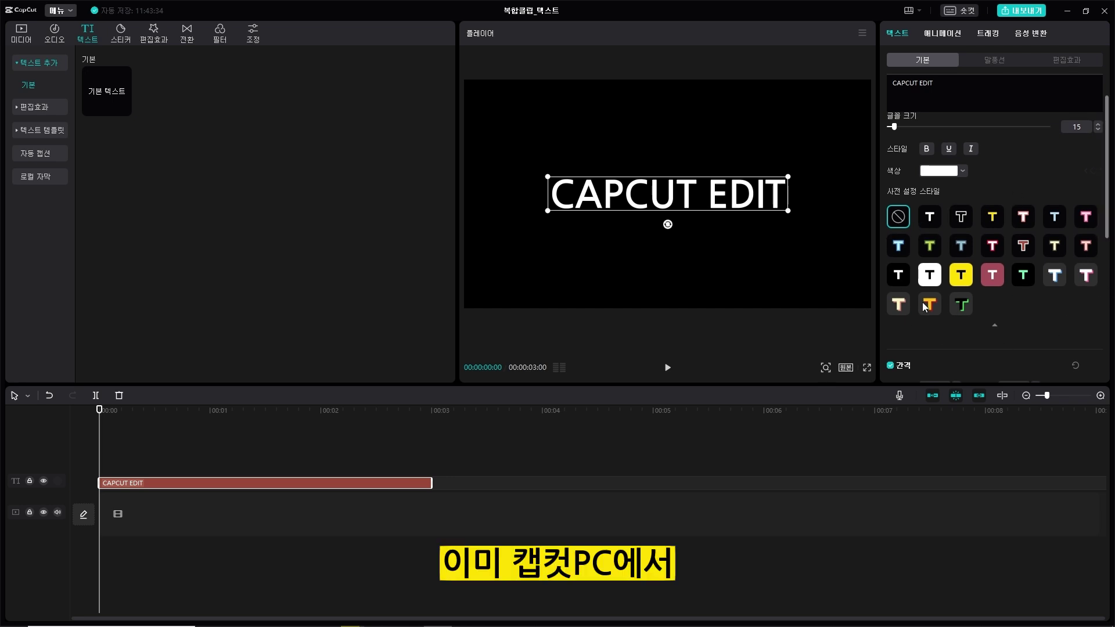
click(1084, 60)
scroll(1000, 168, down, 1)
scroll(1000, 169, down, 5)
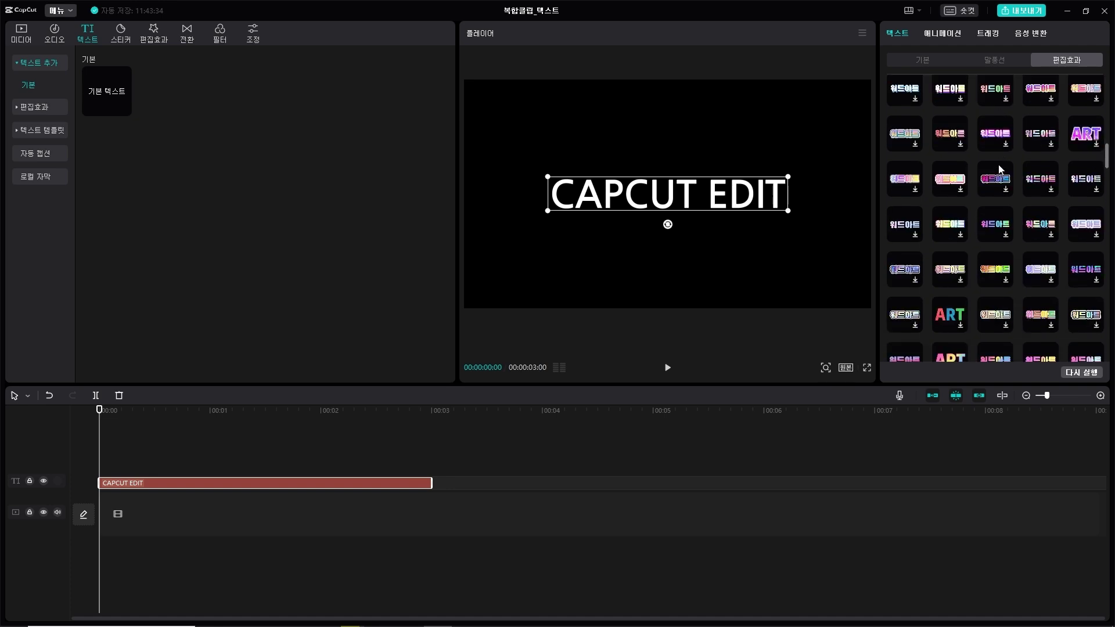
scroll(1000, 169, down, 10)
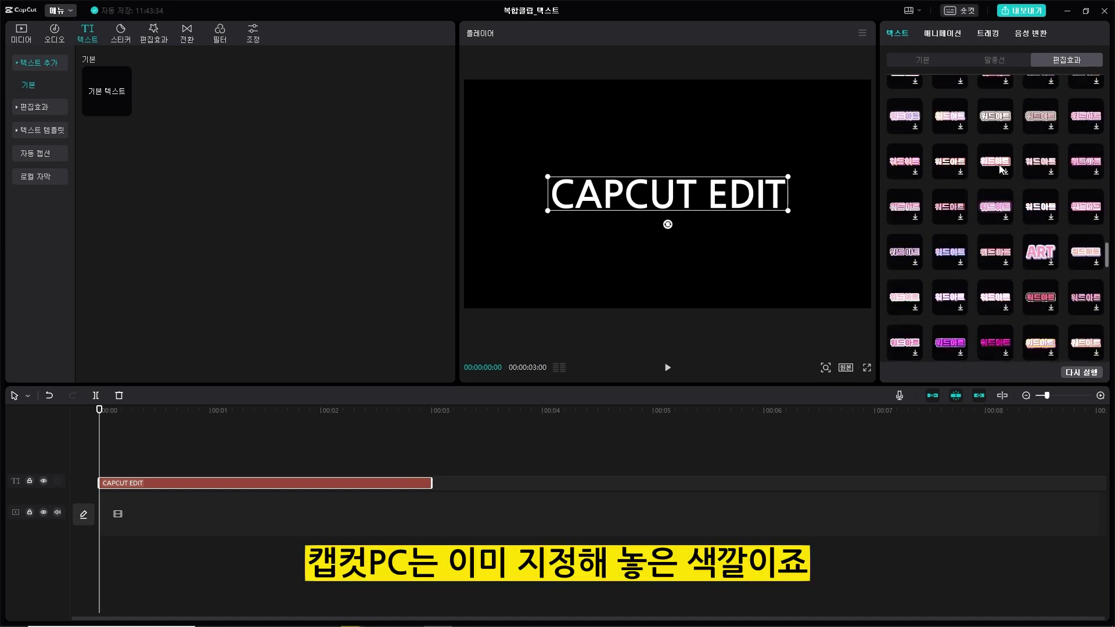
scroll(1004, 162, up, 15)
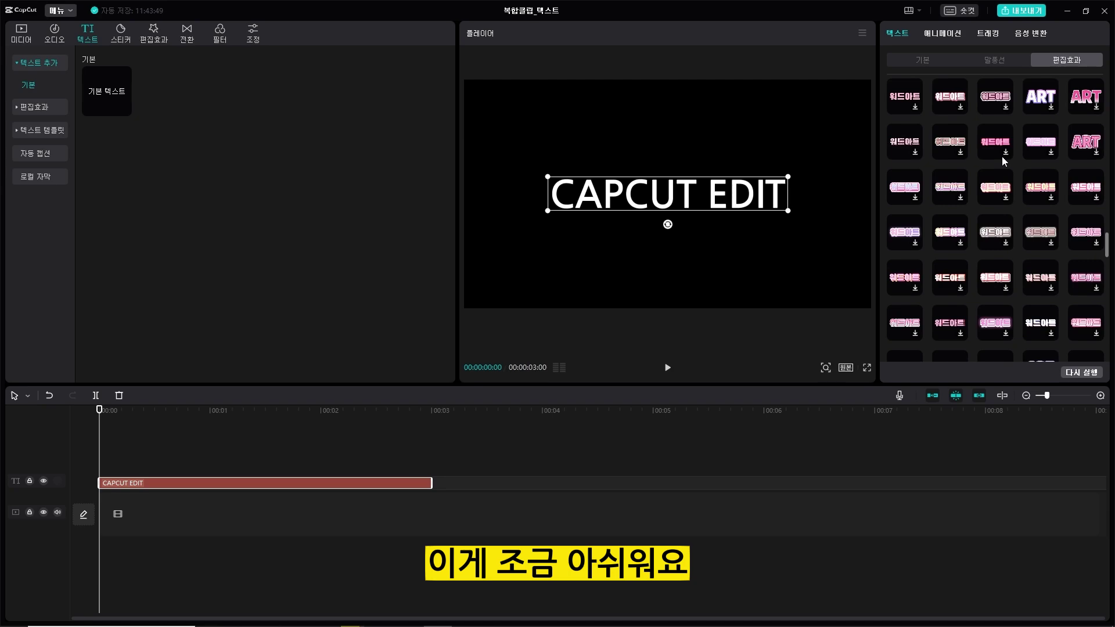
scroll(1003, 160, up, 3)
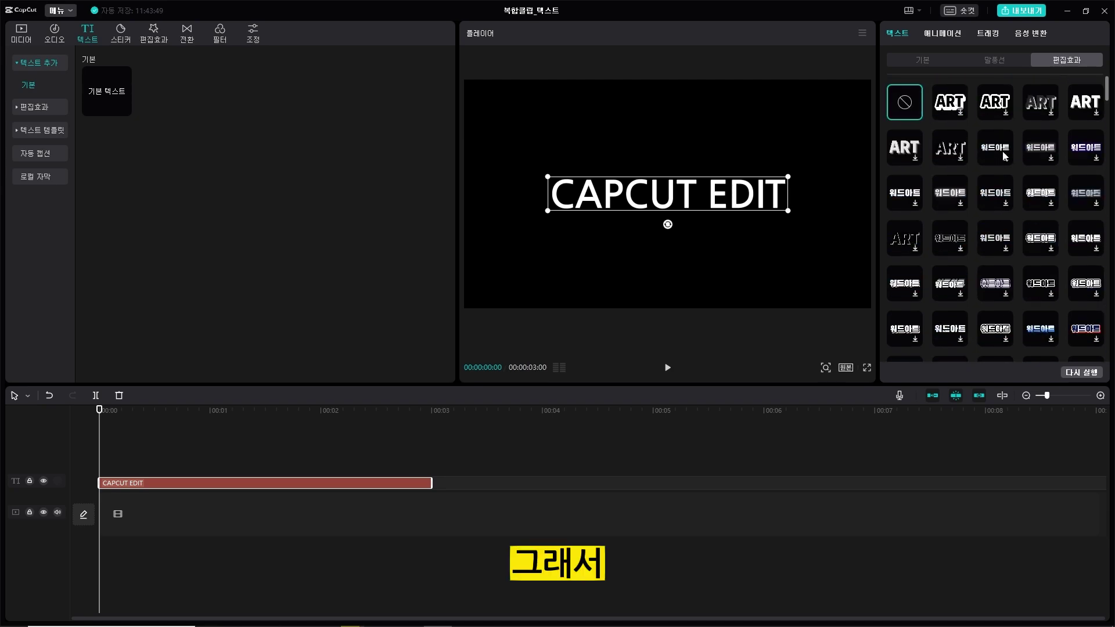
click(933, 62)
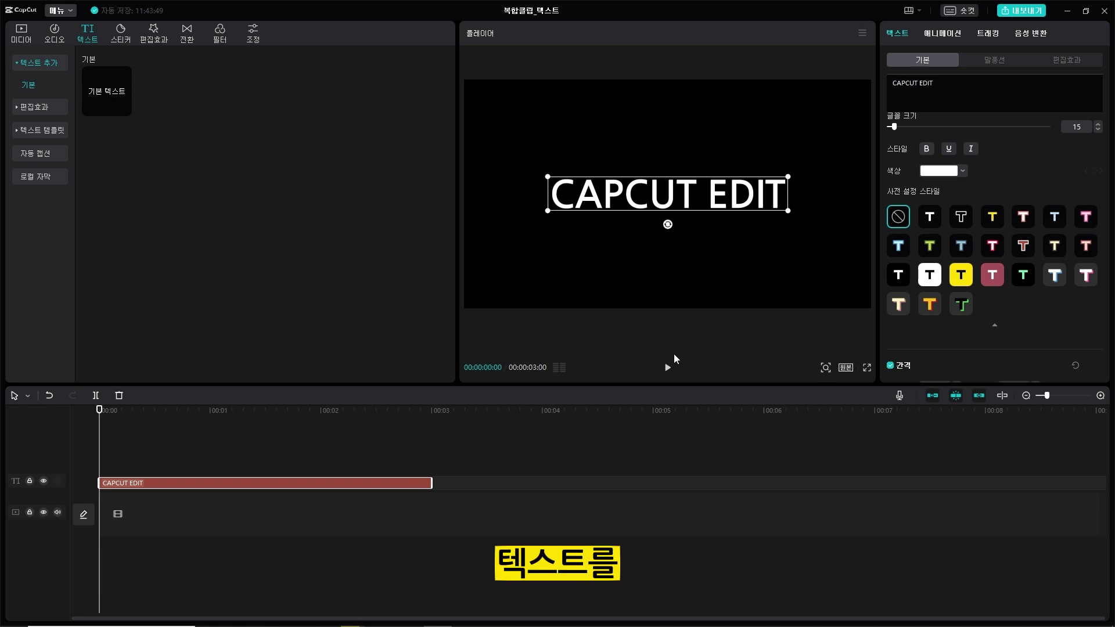
Step: Examine the CAPCUT EDIT text clip's basic properties and its in and loop animation presets
click(138, 484)
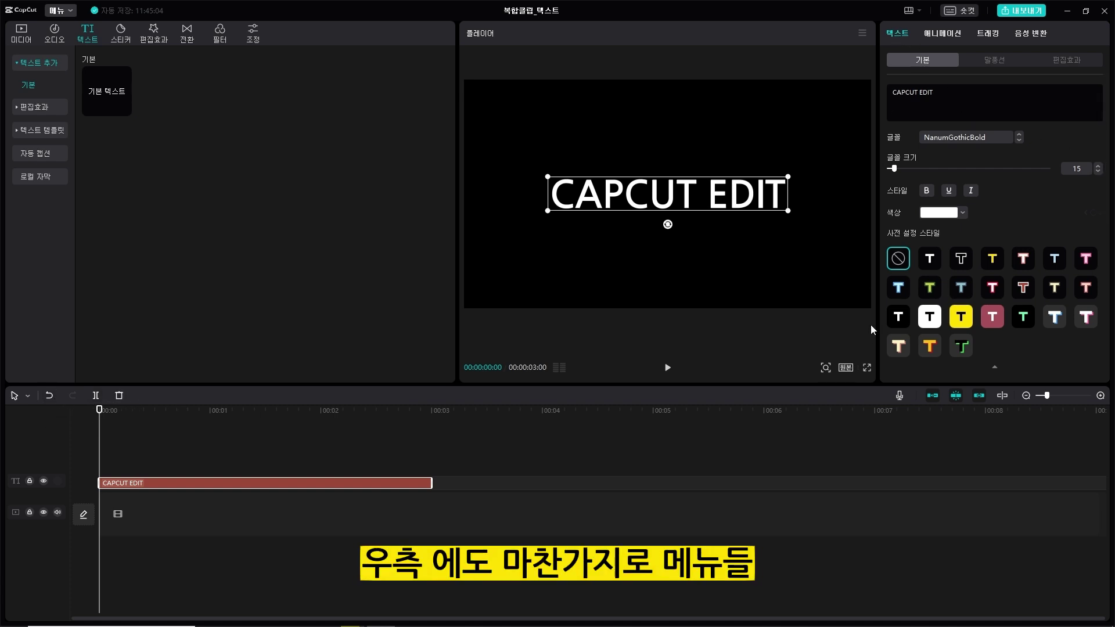
scroll(1023, 183, down, 10)
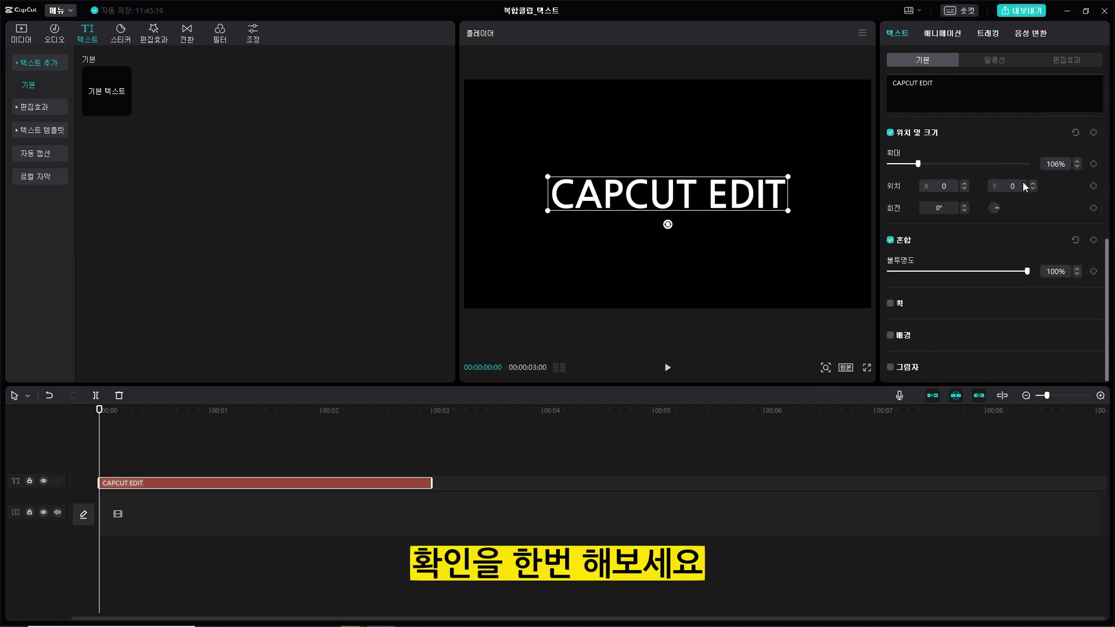
click(950, 35)
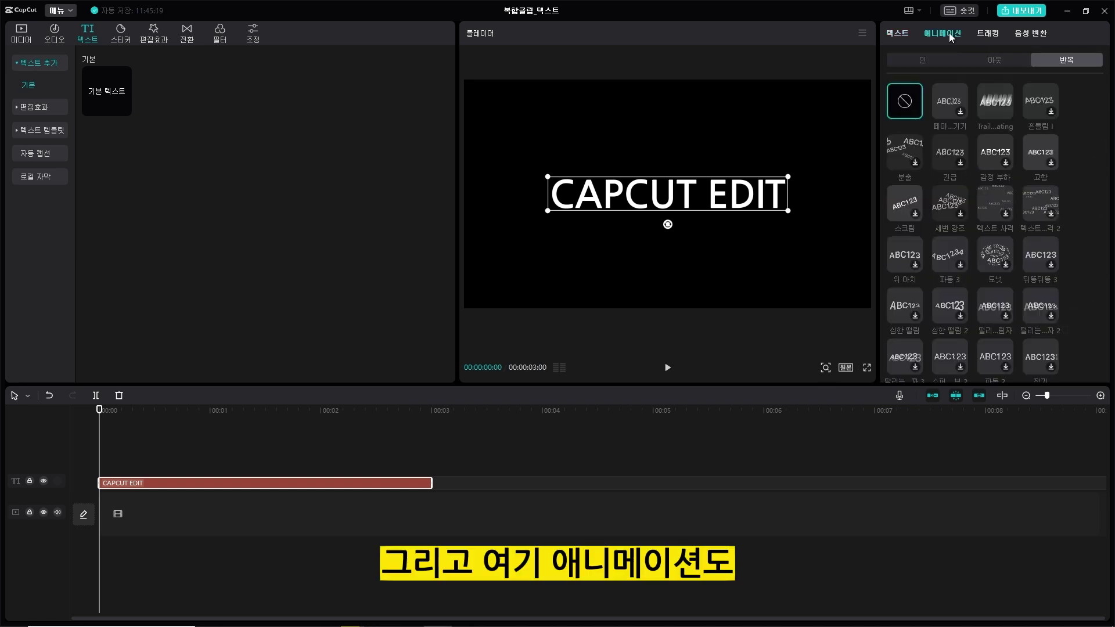
click(942, 58)
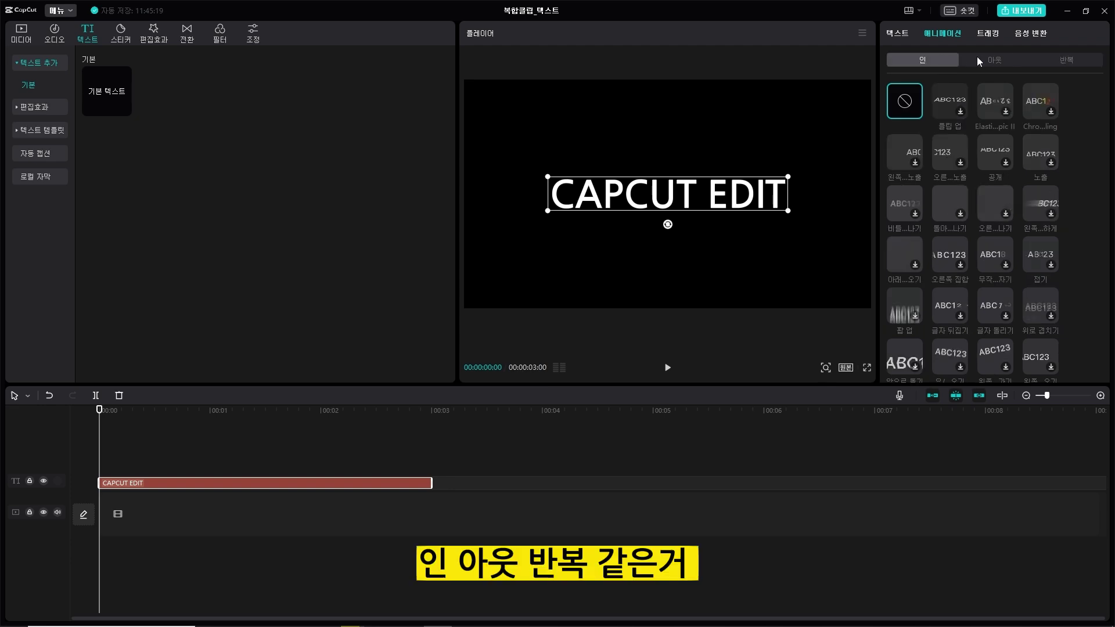
click(1052, 58)
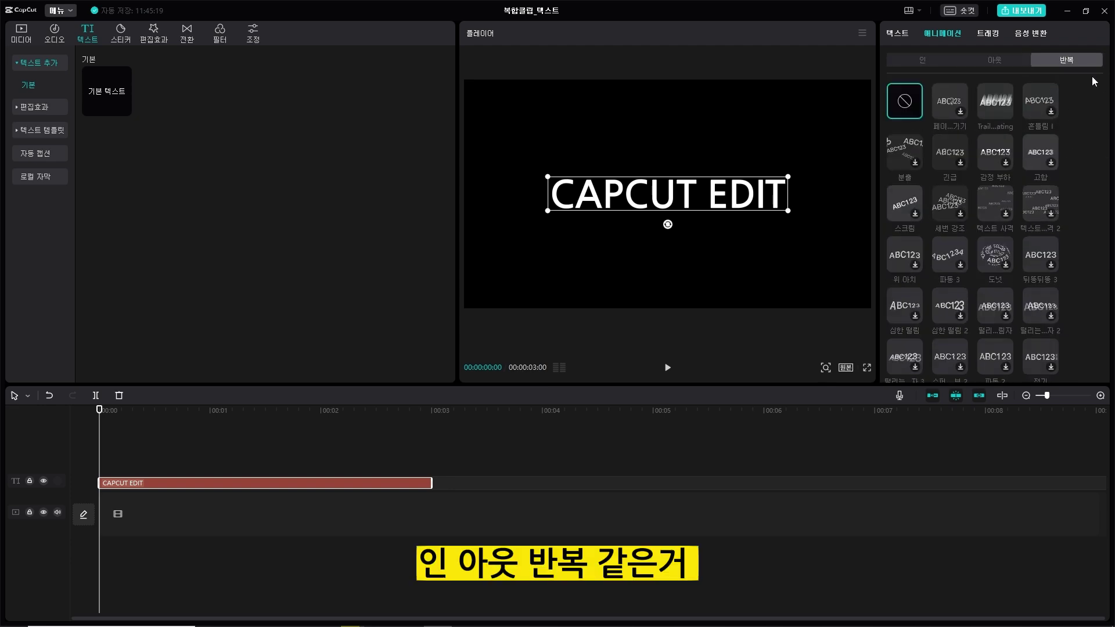
scroll(1075, 211, down, 5)
scroll(1079, 211, up, 5)
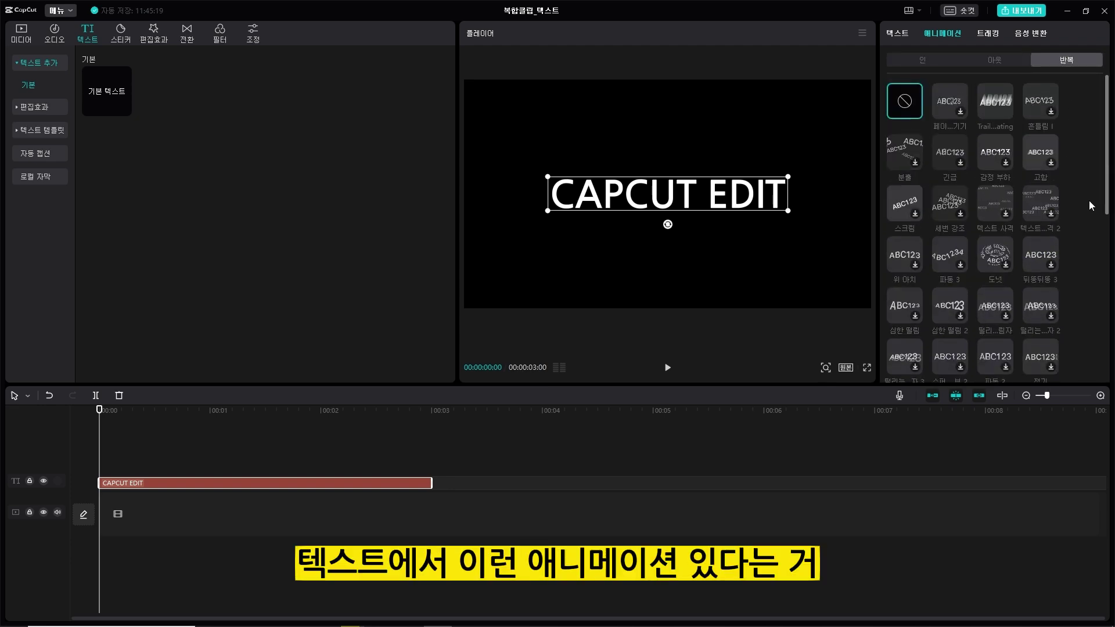
click(891, 35)
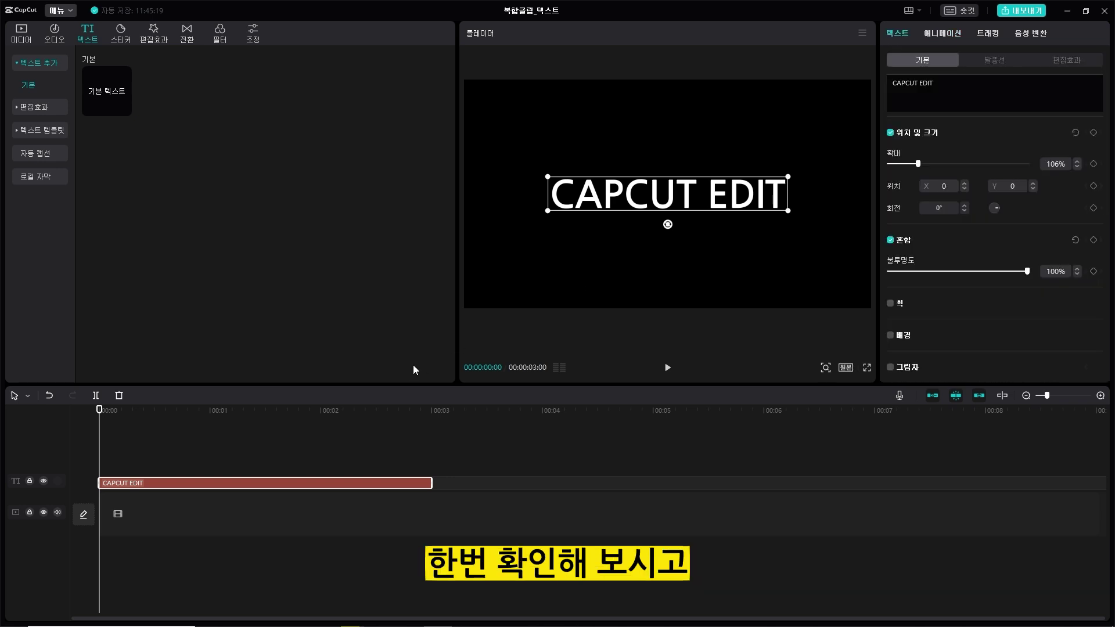
Step: Place the imported street video on a track above the text clip and browse its in, out and combo animations
click(21, 33)
drag(125, 119, 93, 454)
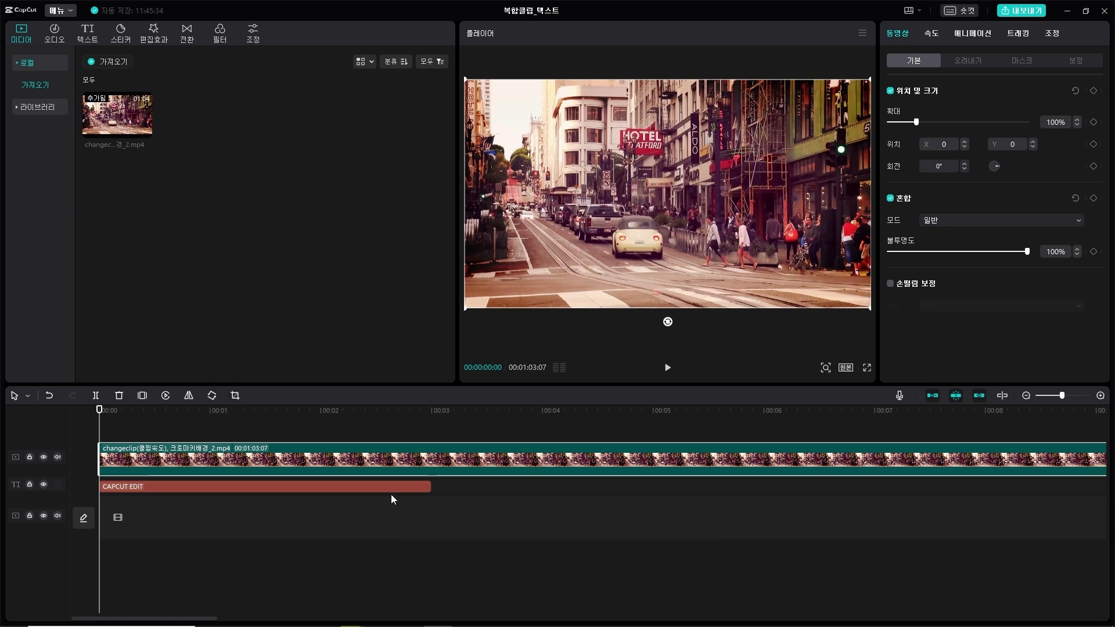
click(973, 35)
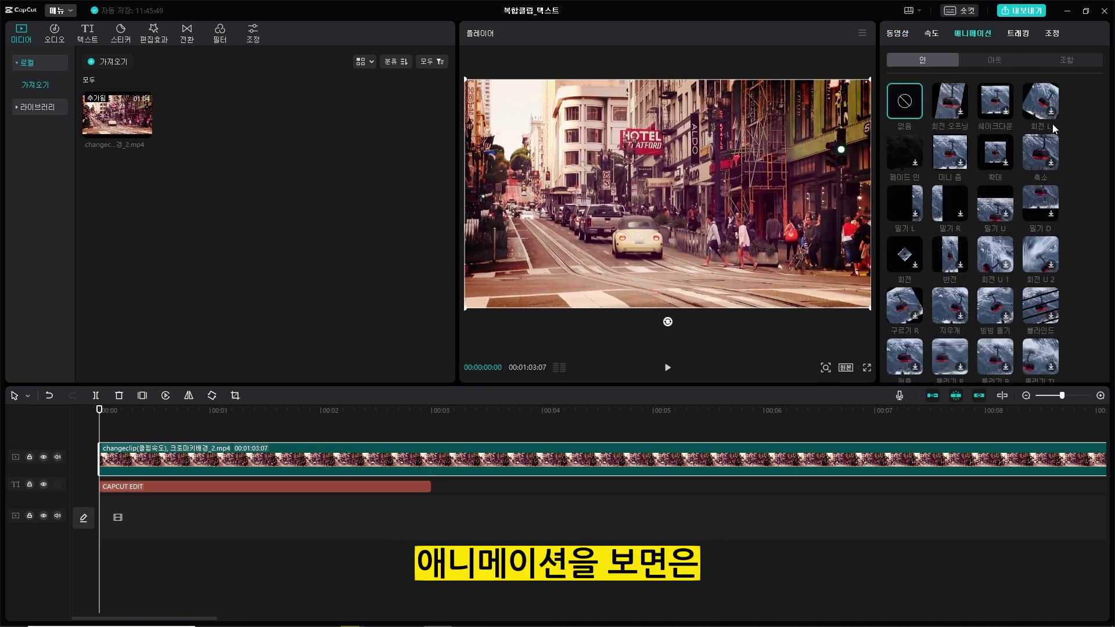
scroll(1073, 217, down, 3)
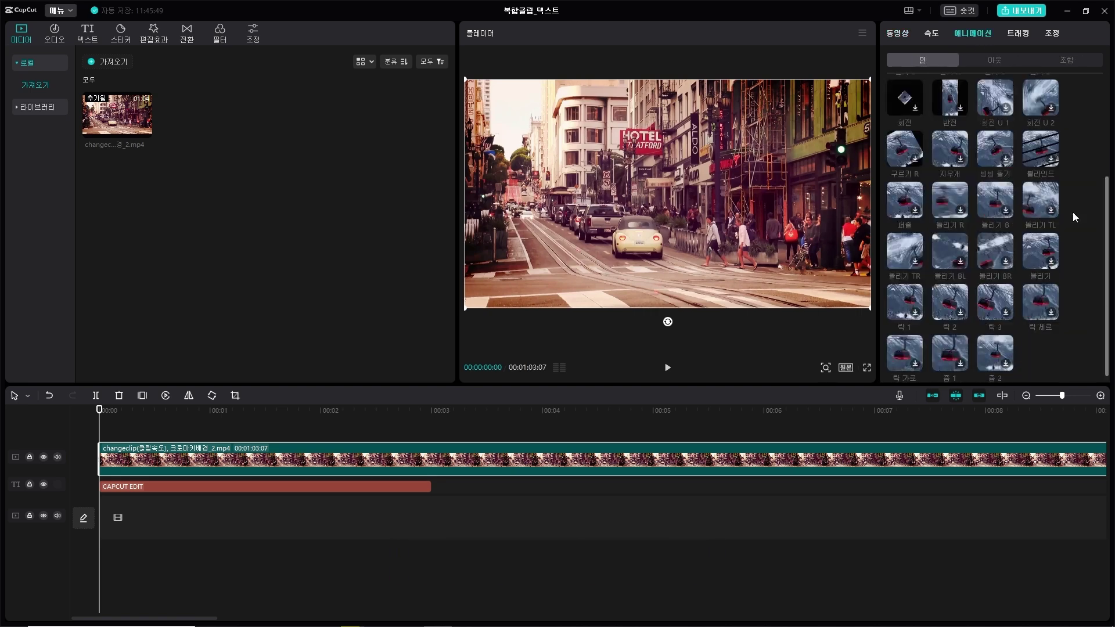
click(995, 60)
click(1068, 62)
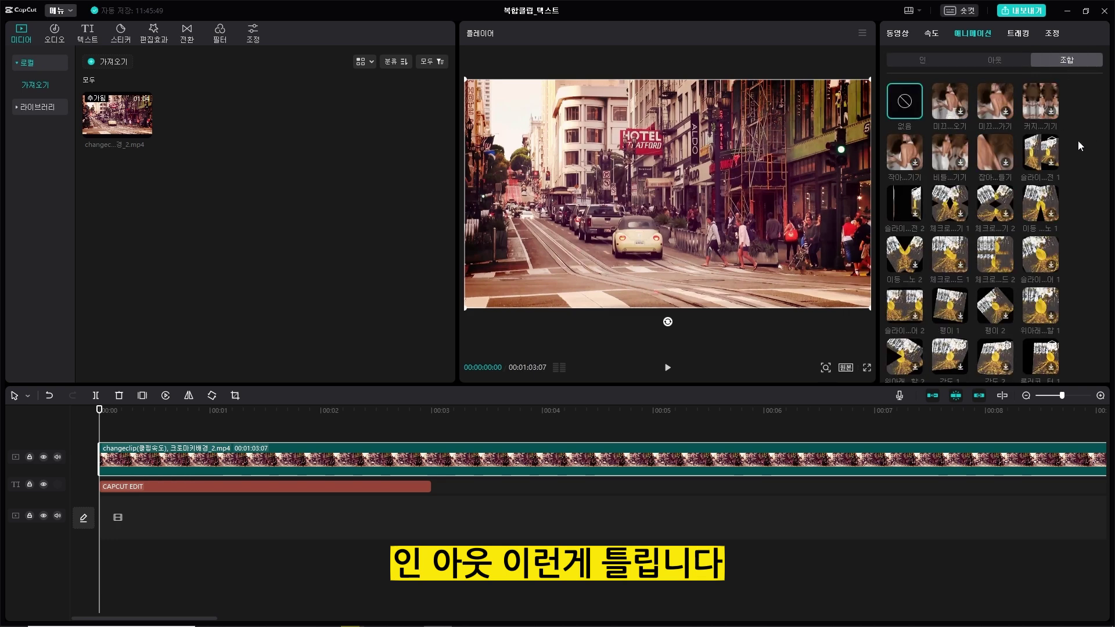
scroll(1078, 140, down, 5)
scroll(1078, 145, up, 6)
scroll(1080, 144, up, 3)
click(913, 60)
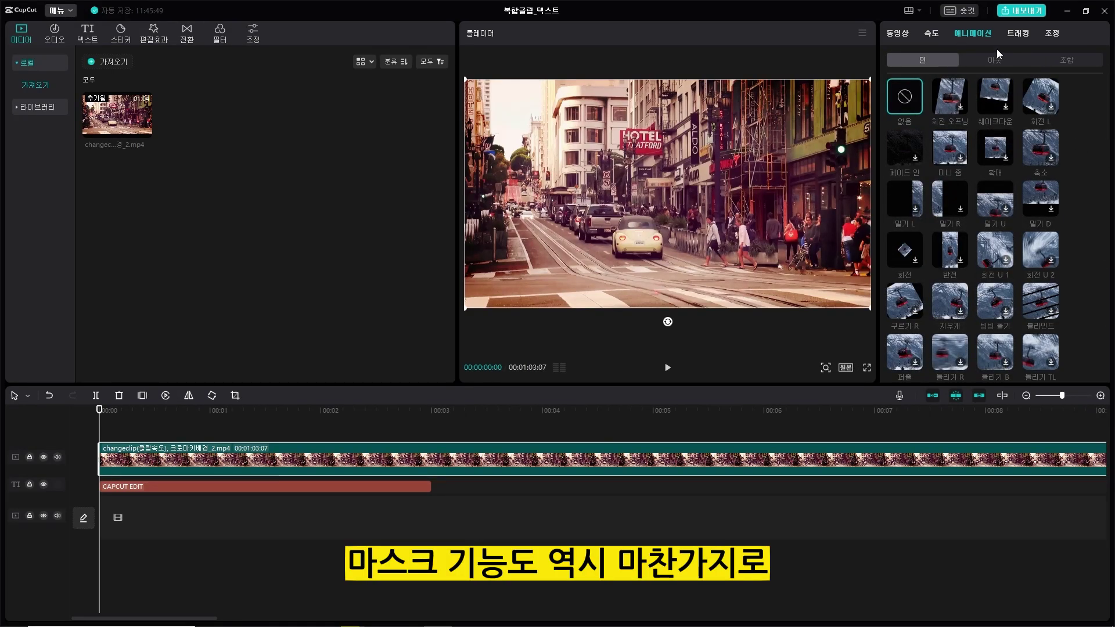
Step: Compare the street video clip's mask options with the property categories offered for the CAPCUT EDIT text clip
click(906, 35)
click(1037, 59)
click(919, 61)
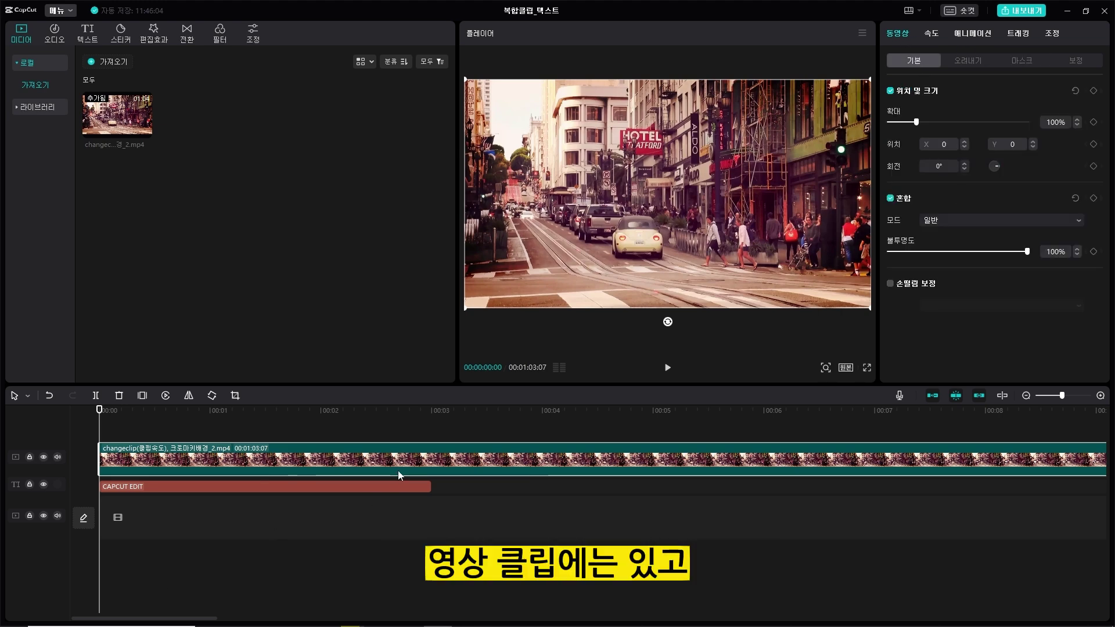
click(410, 487)
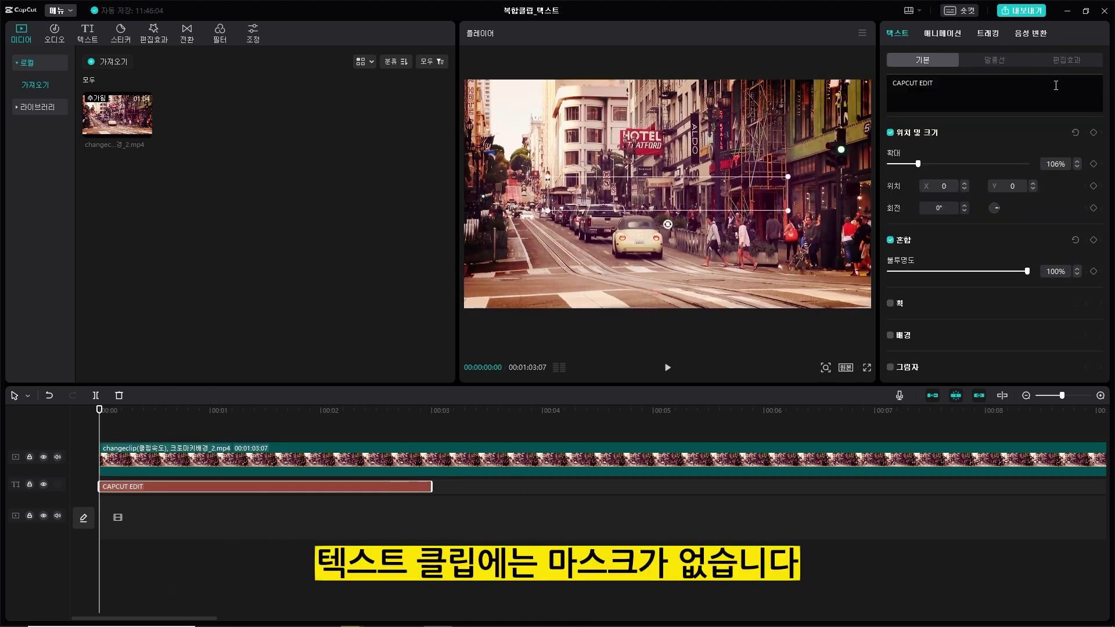
scroll(1024, 148, up, 5)
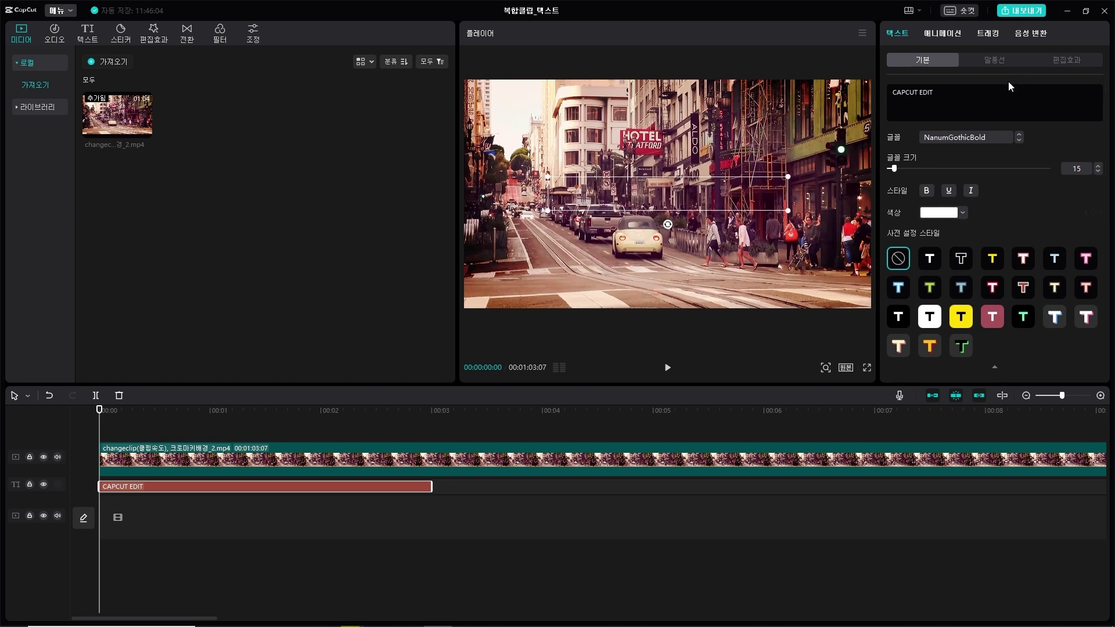
Step: Delete the street video clip from the timeline
click(413, 463)
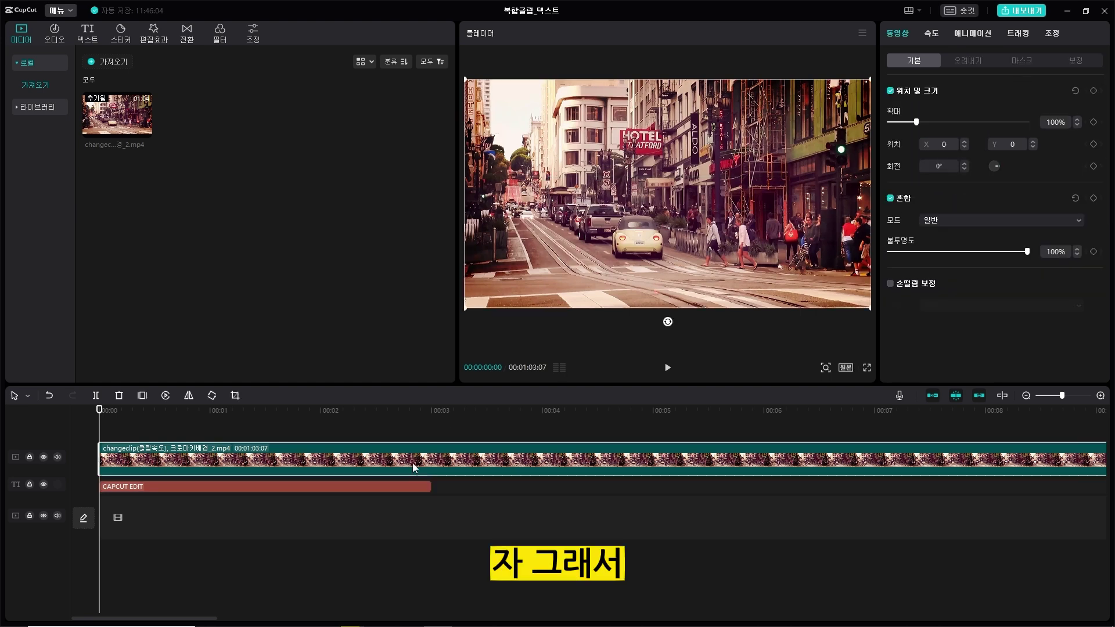
key(Delete)
Step: Copy the CAPCUT EDIT text clip and paste the duplicate at the timeline's start on the track above
click(291, 483)
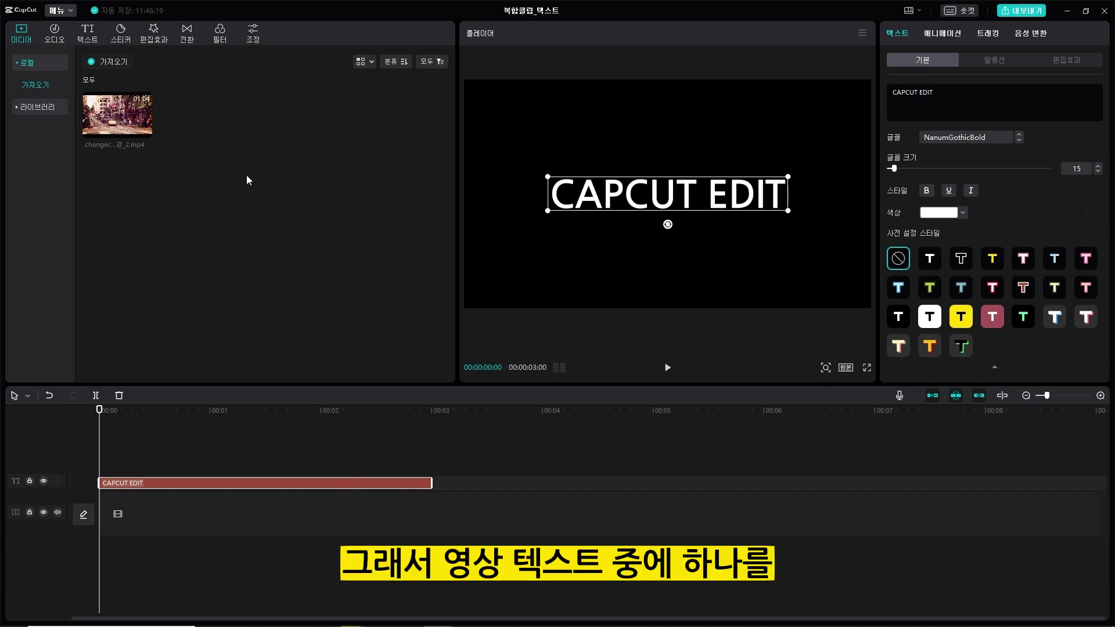
click(88, 35)
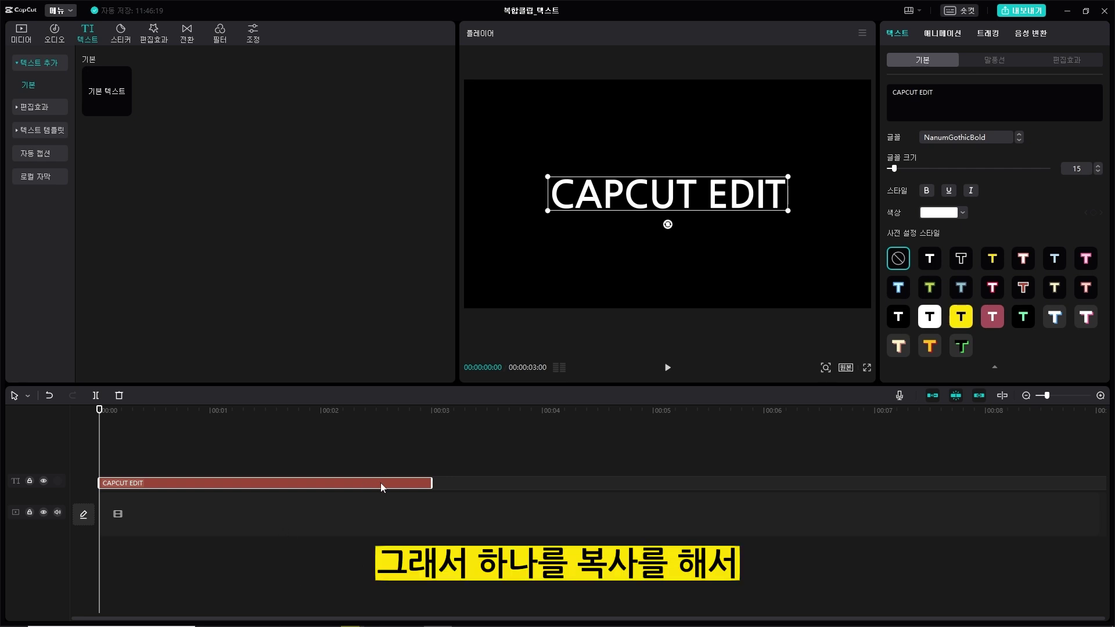
click(199, 452)
drag(199, 410, 99, 410)
key(ctrl+v)
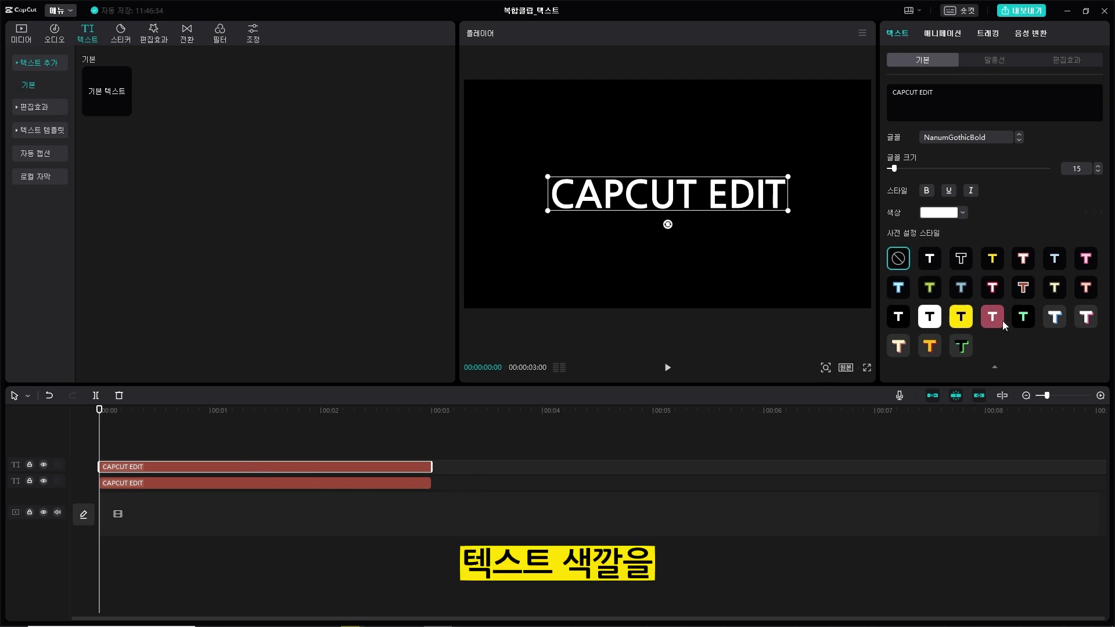
Step: Set the upper CAPCUT EDIT text clip's colour to golden yellow and check the lower clip's colour
click(961, 212)
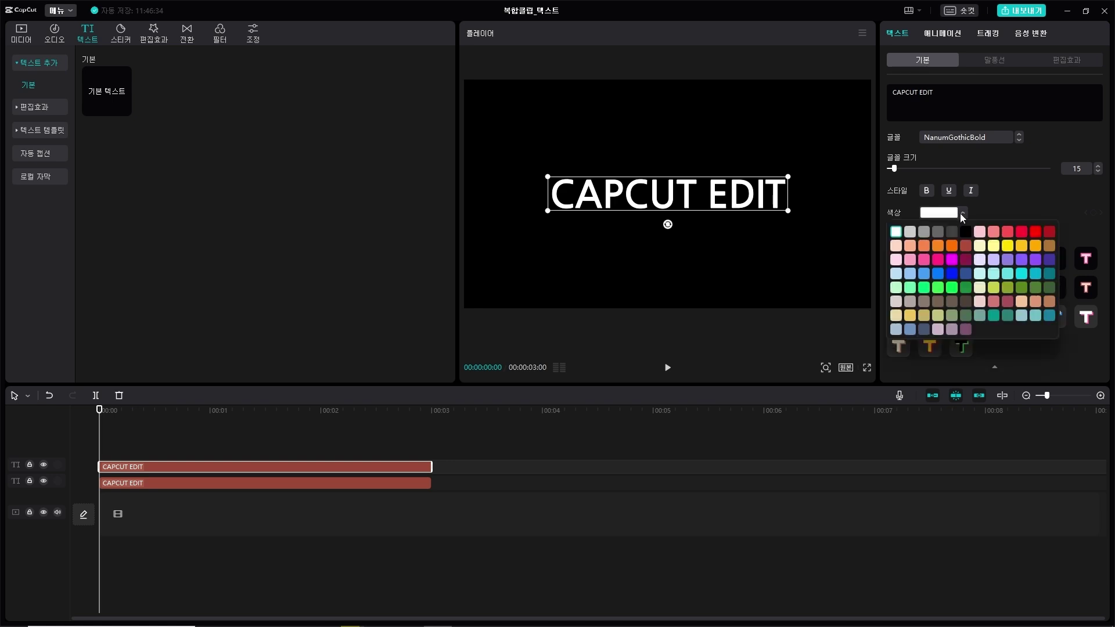
click(1022, 245)
click(372, 484)
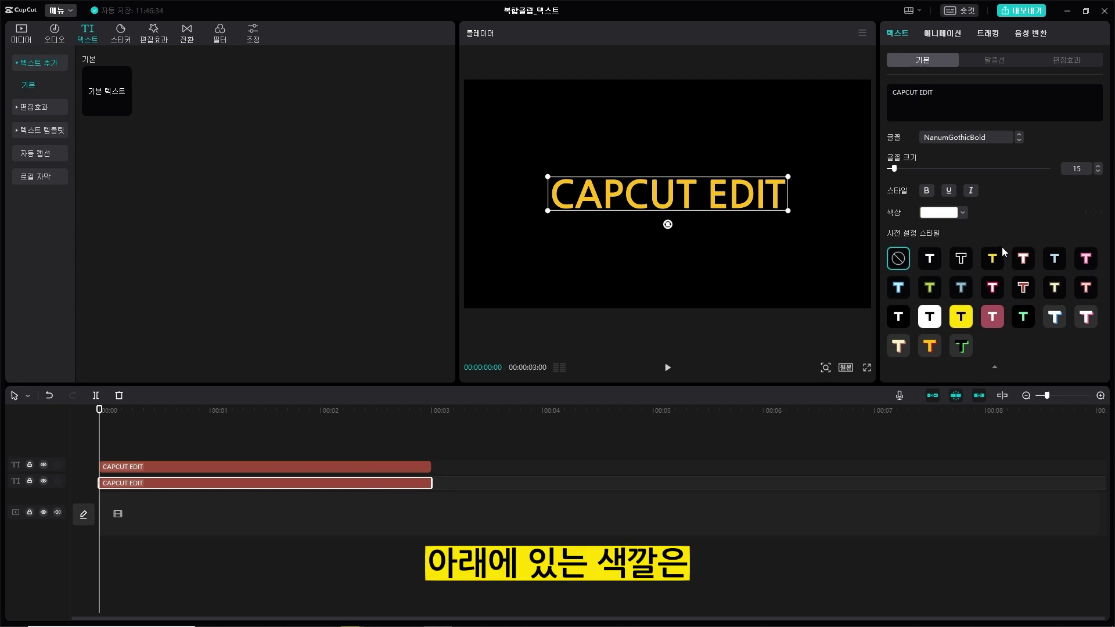
click(963, 213)
click(978, 204)
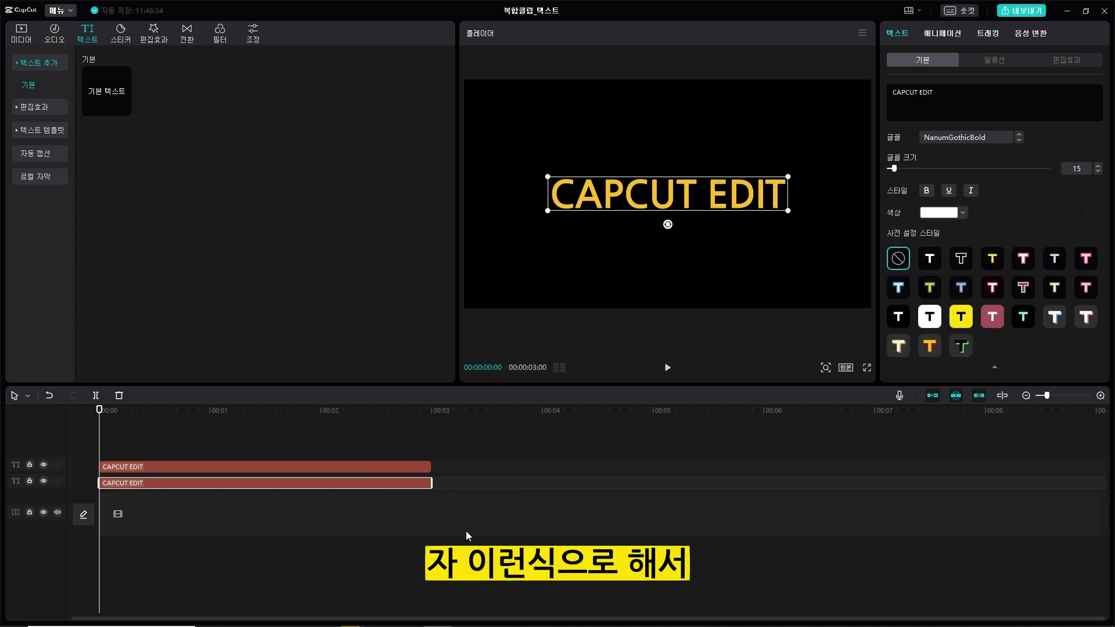
Step: Convert the upper golden-yellow text clip into a compound clip
click(375, 466)
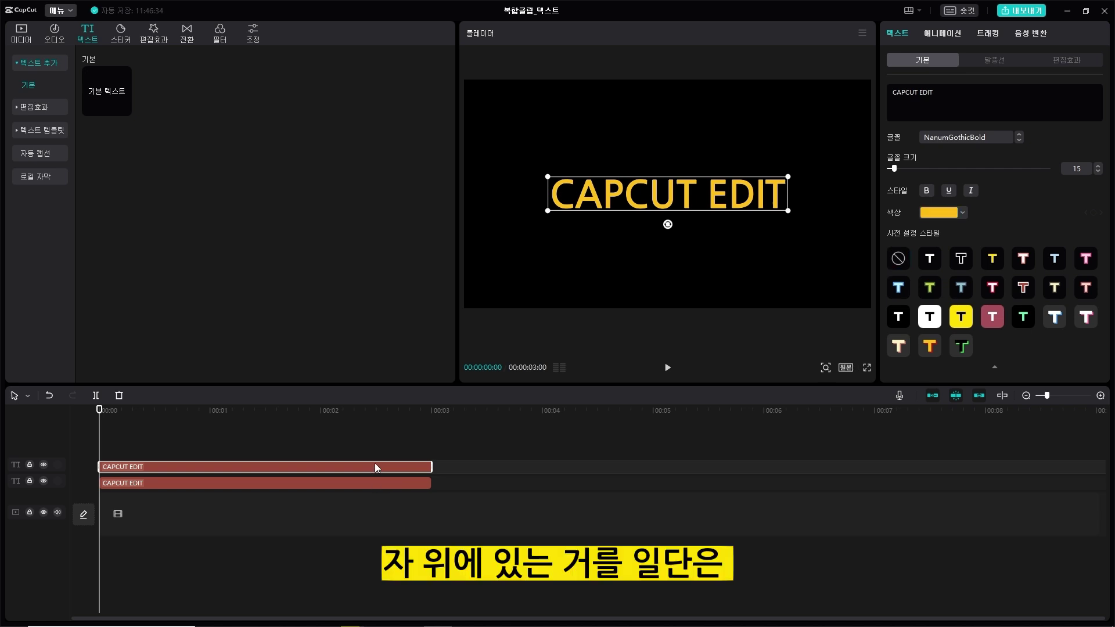
right_click(375, 464)
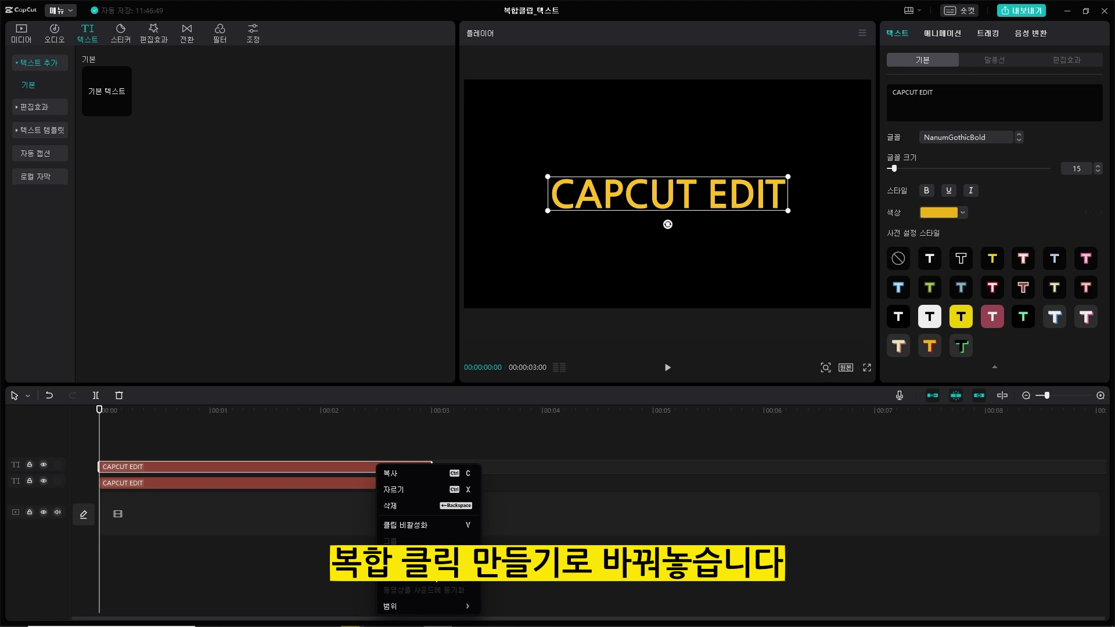
click(432, 573)
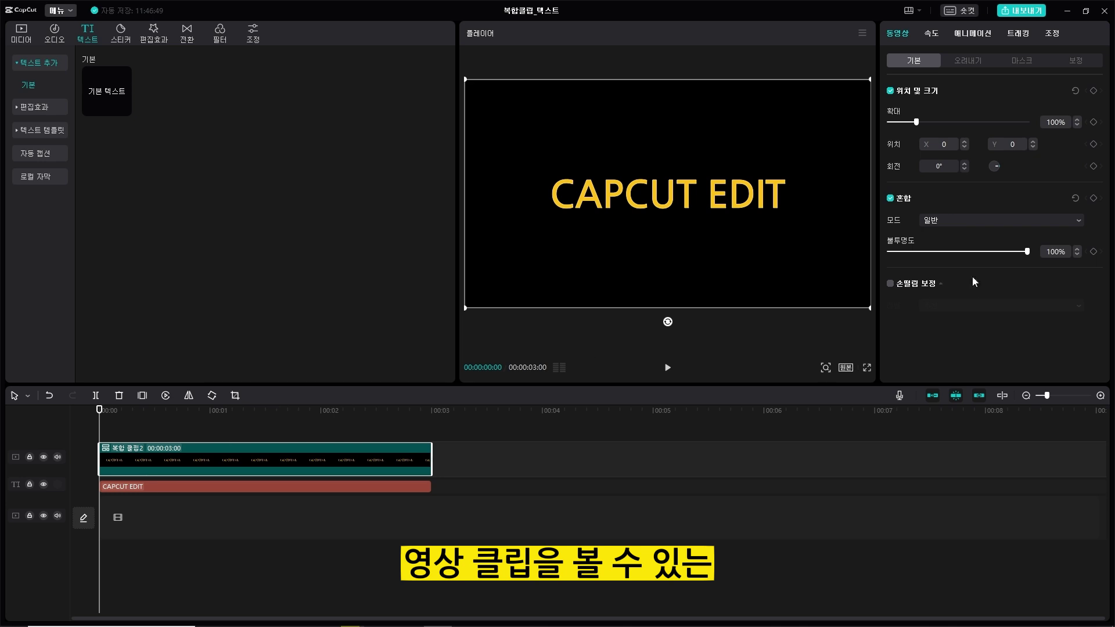
Step: Compare the text clip's options with the compound clip's, and apply a Split mask to the golden-yellow CAPCUT EDIT compound clip
click(147, 488)
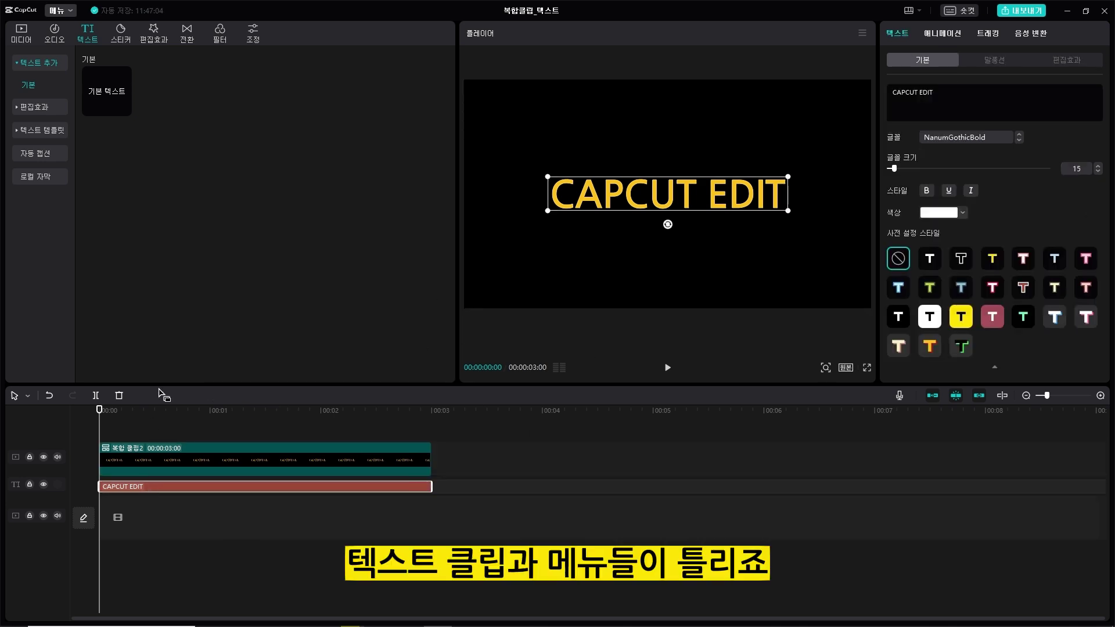
click(284, 442)
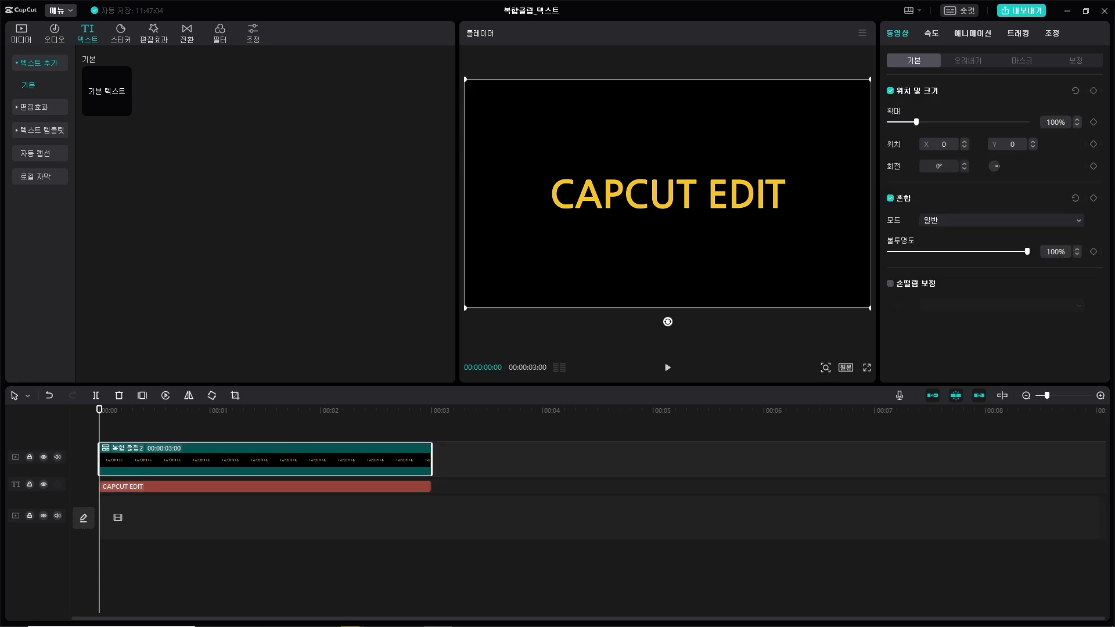
click(1027, 60)
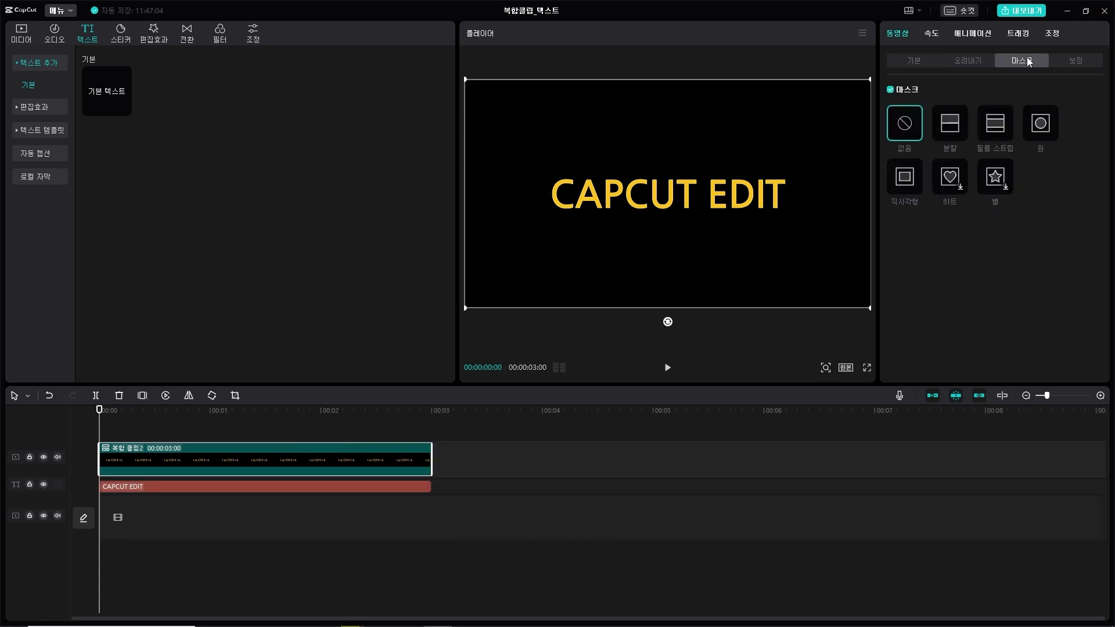
click(959, 126)
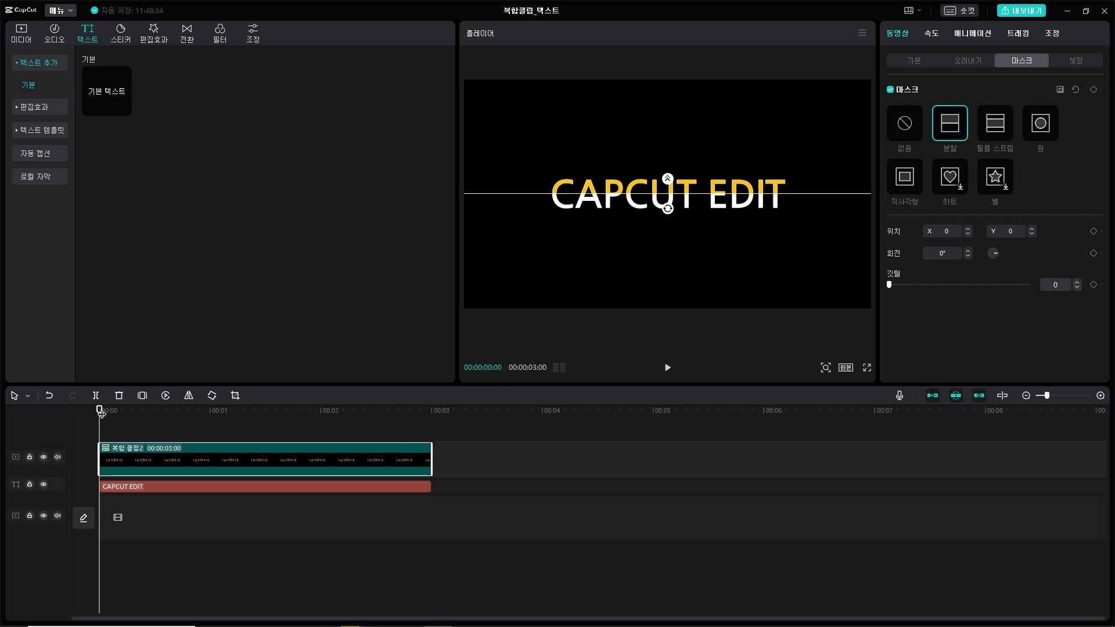
Step: Play the two-colour title through, return the playhead to the start and reselect the compound clip
click(256, 438)
key(space)
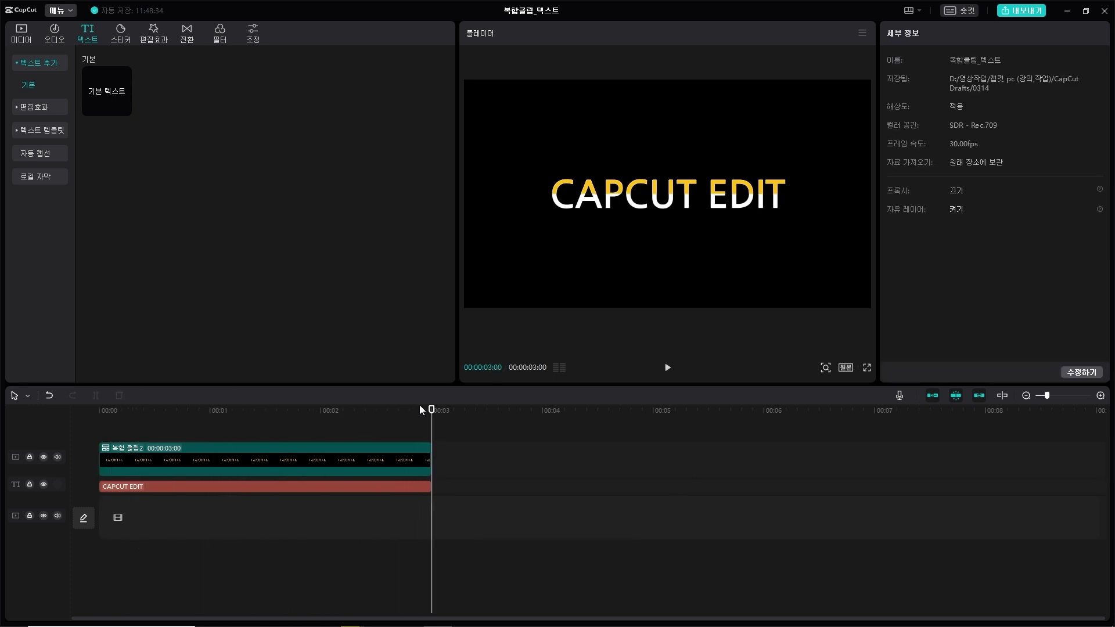
drag(431, 410, 99, 411)
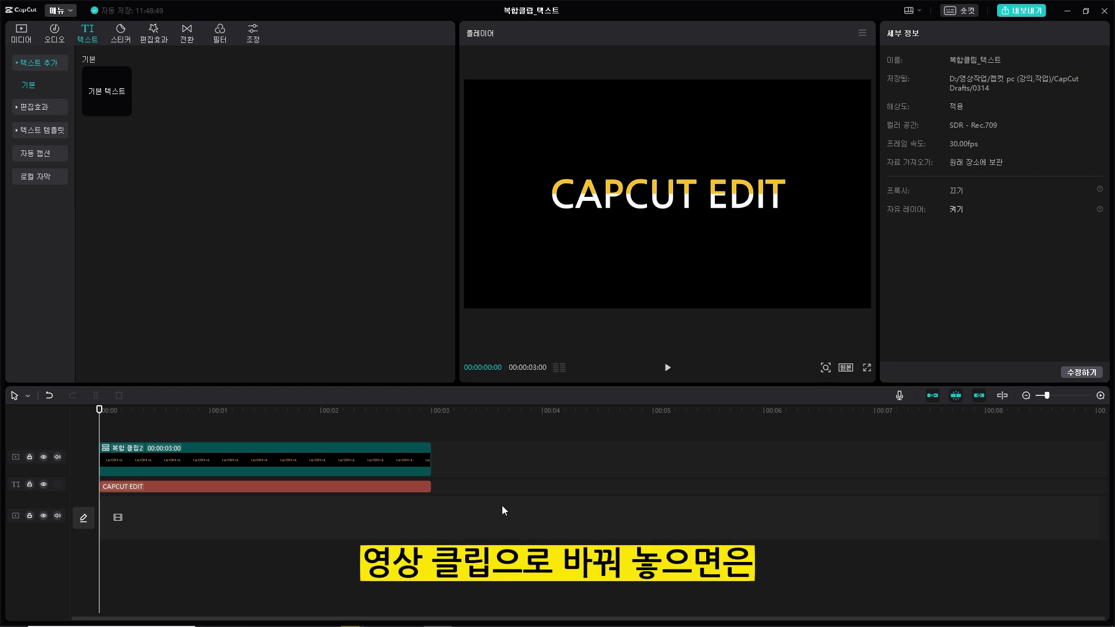
click(367, 454)
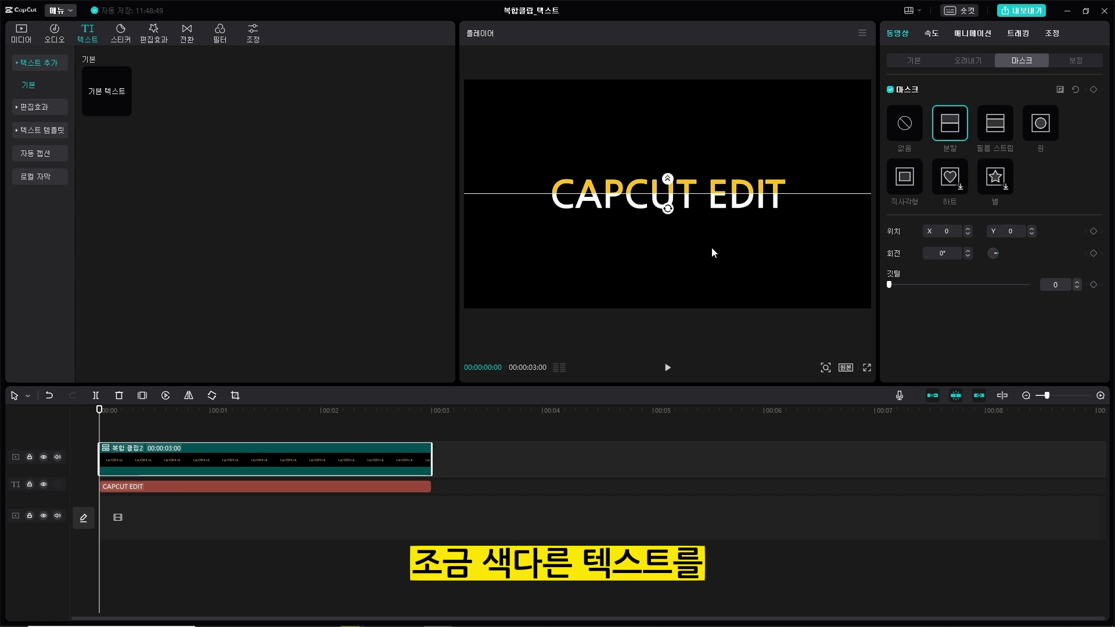
Step: Place the imported street video on the main track at the timeline's start and preview the title over it
click(18, 37)
drag(127, 114, 103, 524)
key(space)
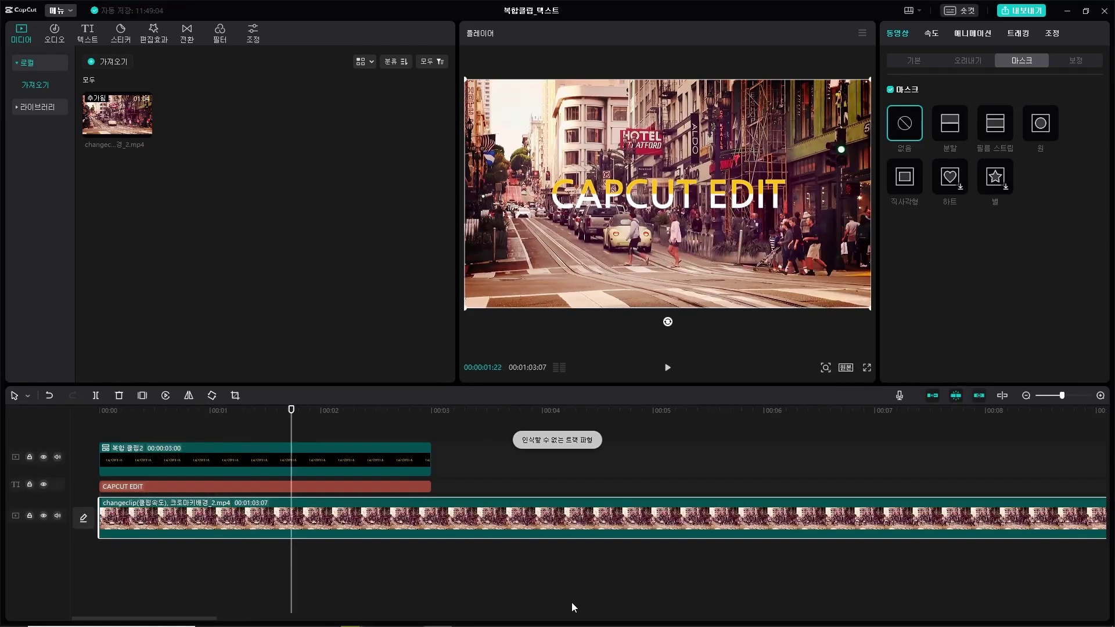
key(space)
click(136, 410)
key(Home)
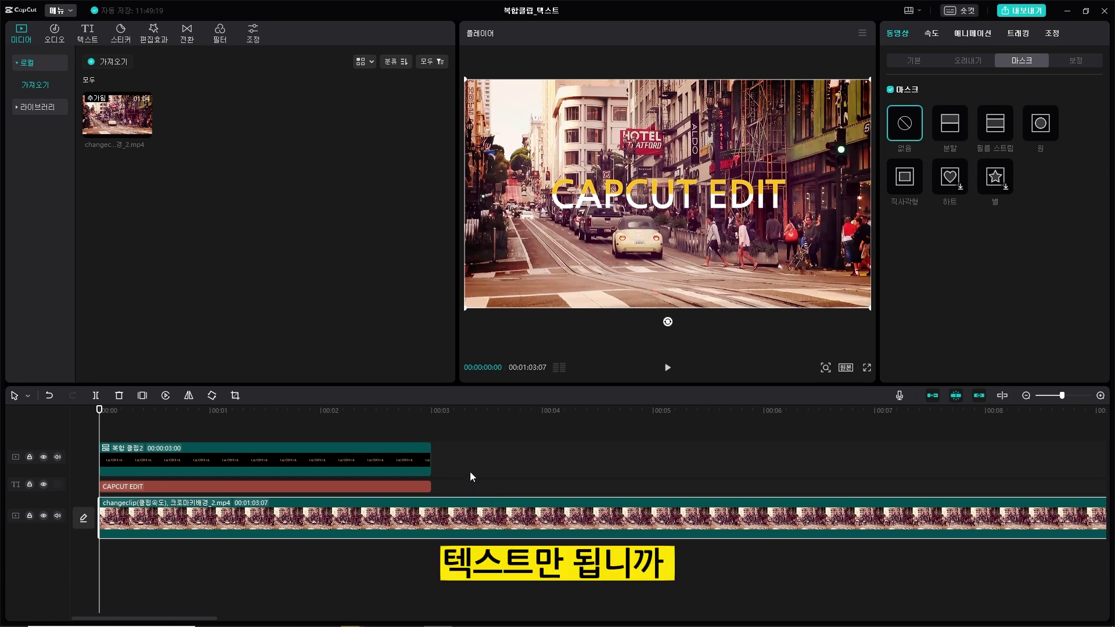
Step: Delete the CAPCUT EDIT compound clip and the text clip beneath it, keeping the street video
drag(475, 449, 381, 483)
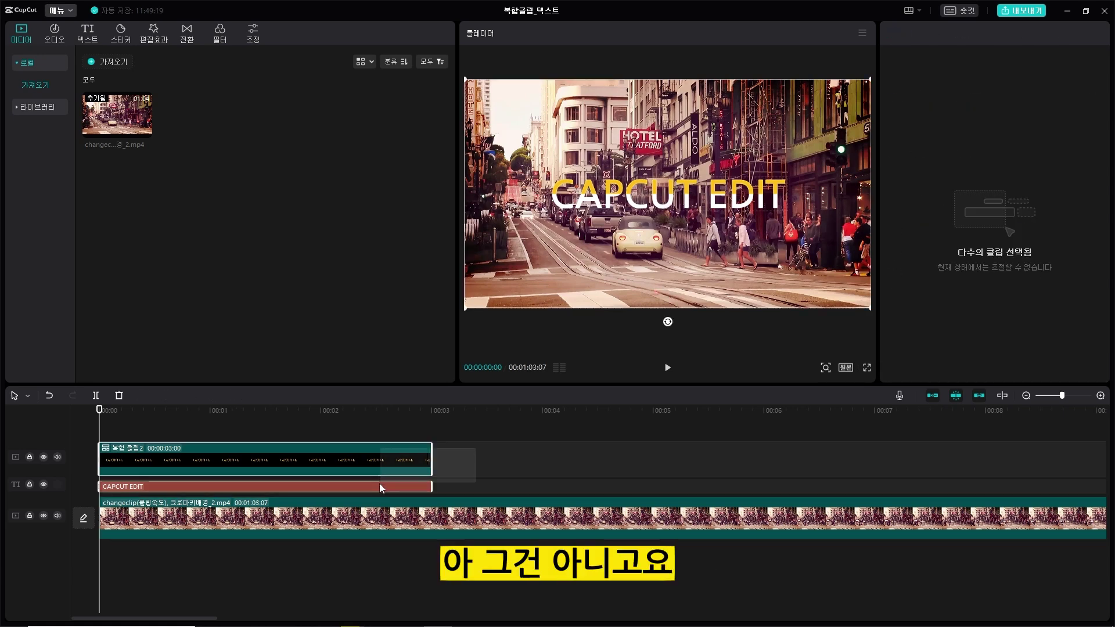
key(Delete)
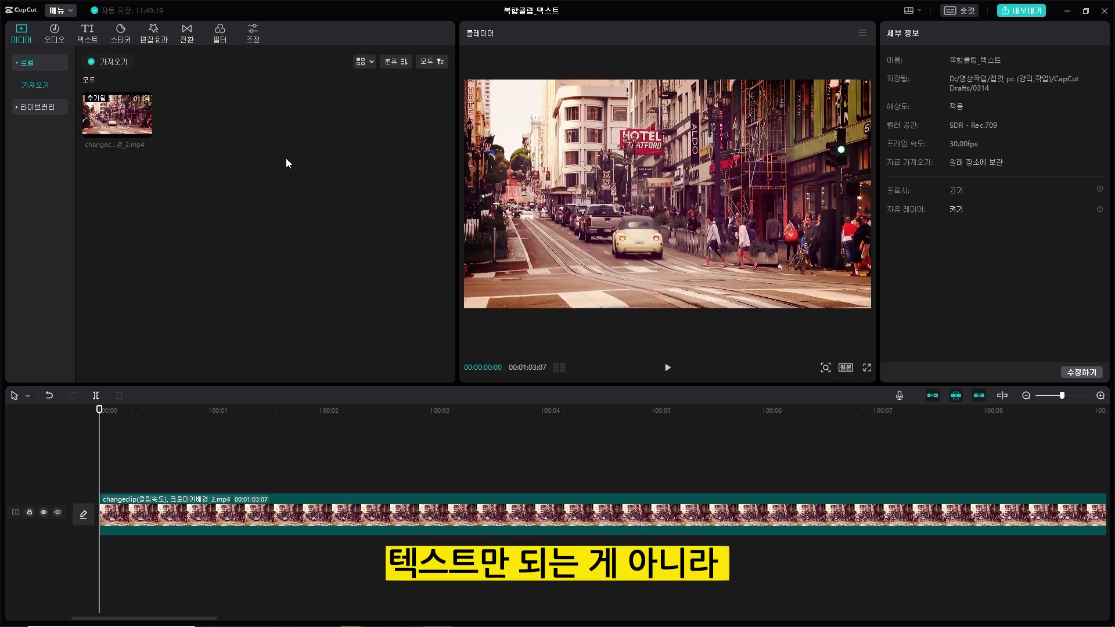
Step: Stack two copies of the purple sparkle sticker above the street video at the timeline's start and preview them
click(122, 40)
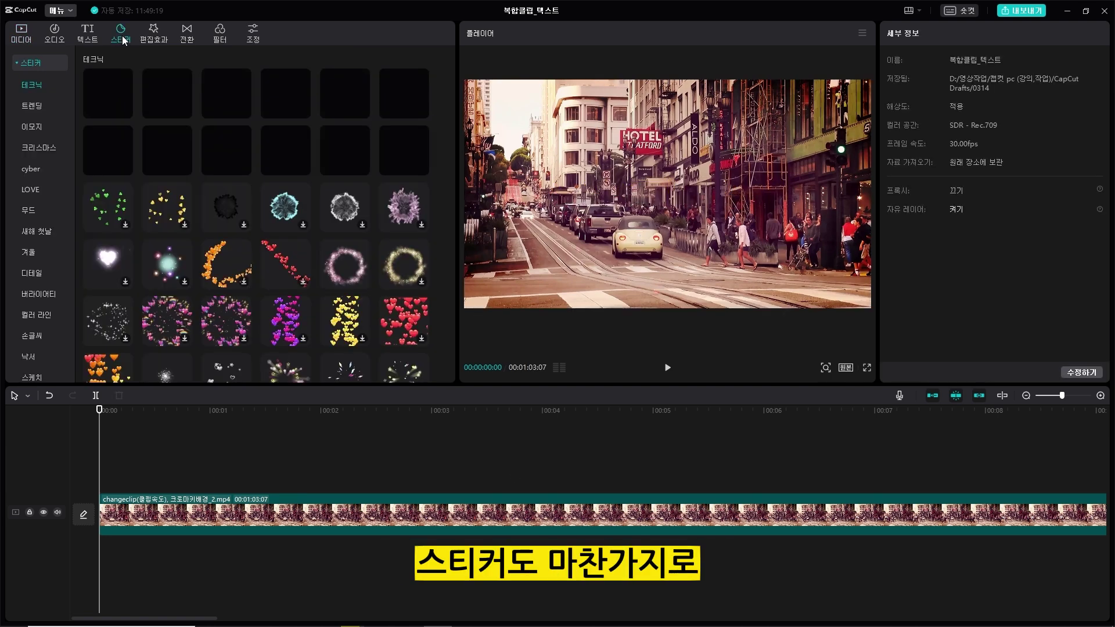
scroll(274, 235, down, 3)
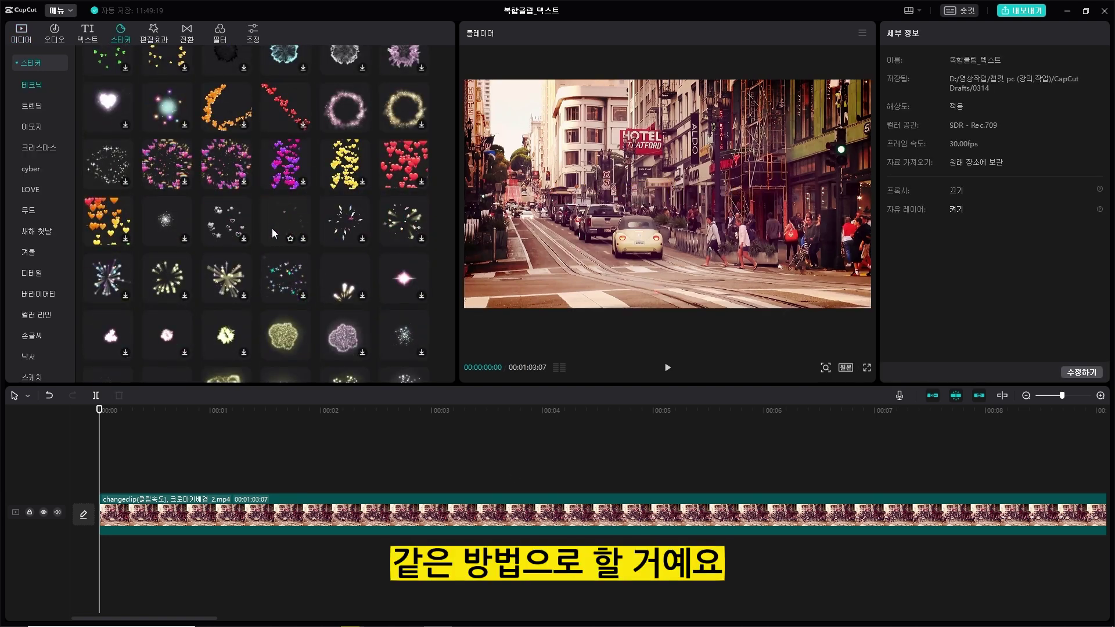
scroll(201, 251, down, 2)
mouse_move(282, 231)
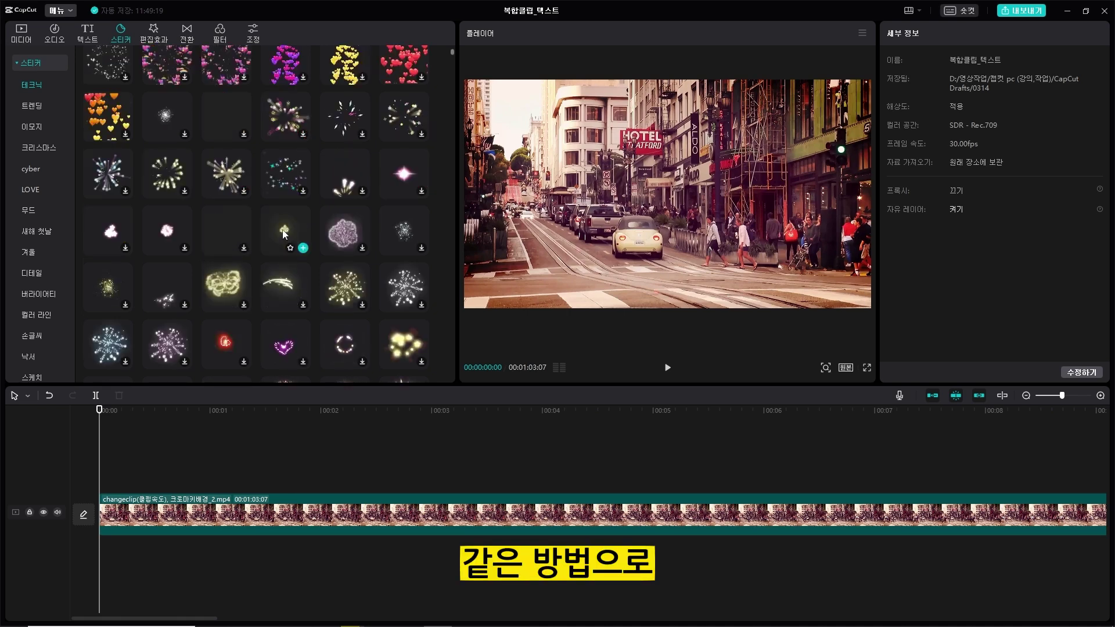
drag(281, 228, 107, 488)
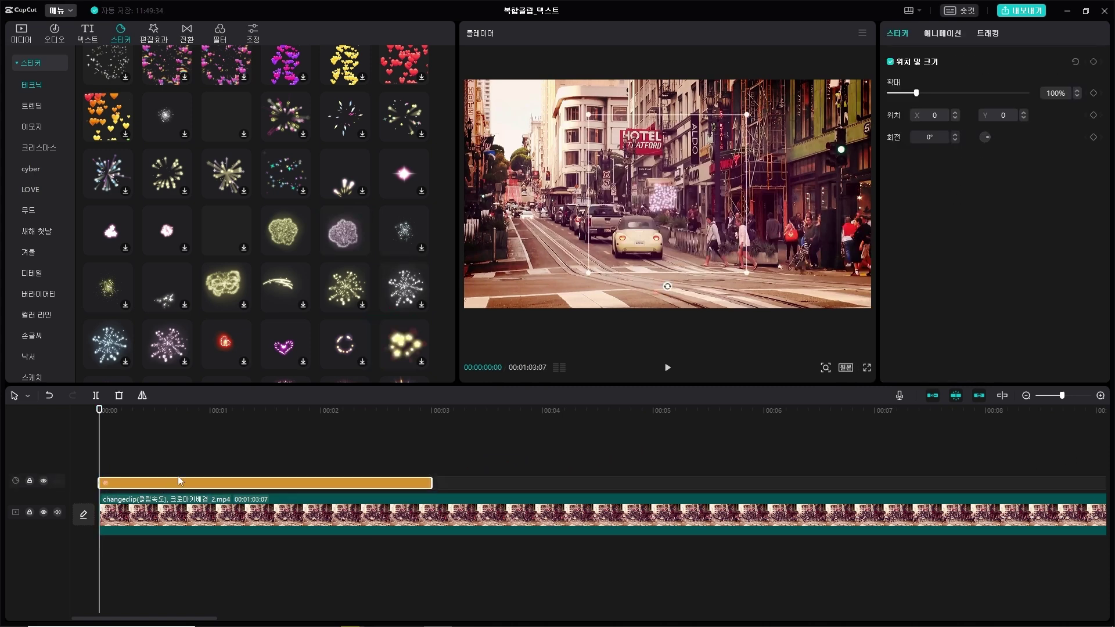
drag(361, 243, 97, 466)
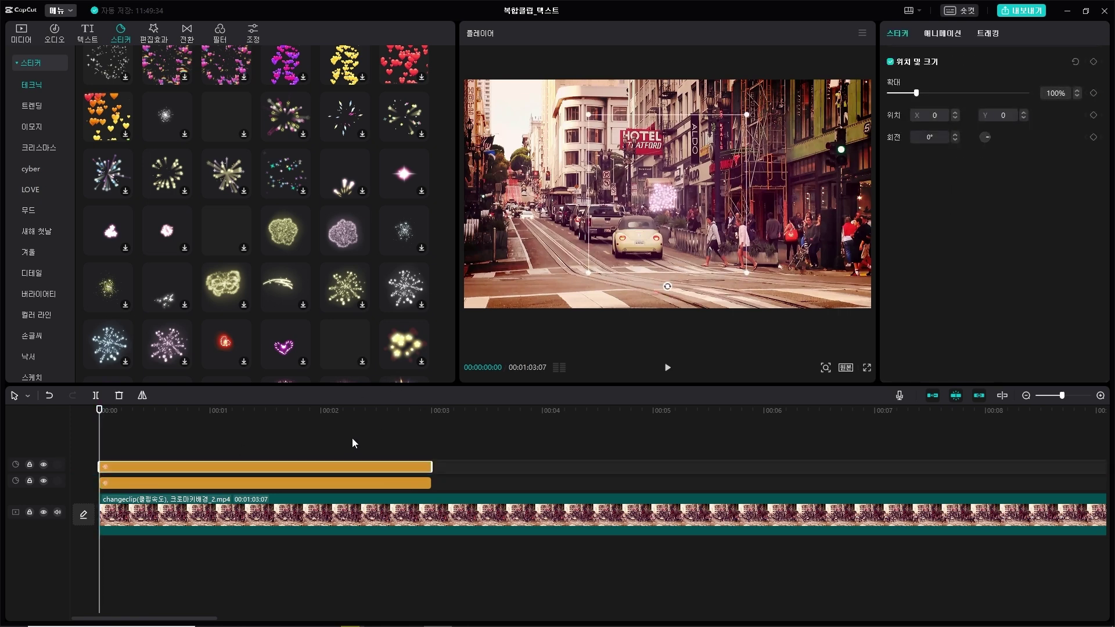
key(space)
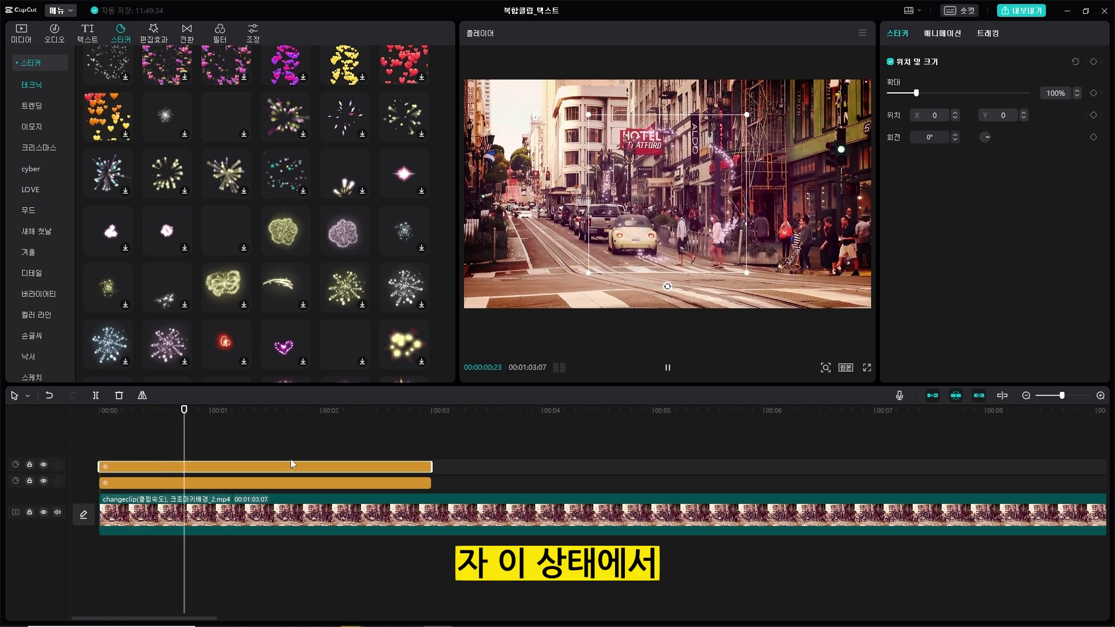
key(space)
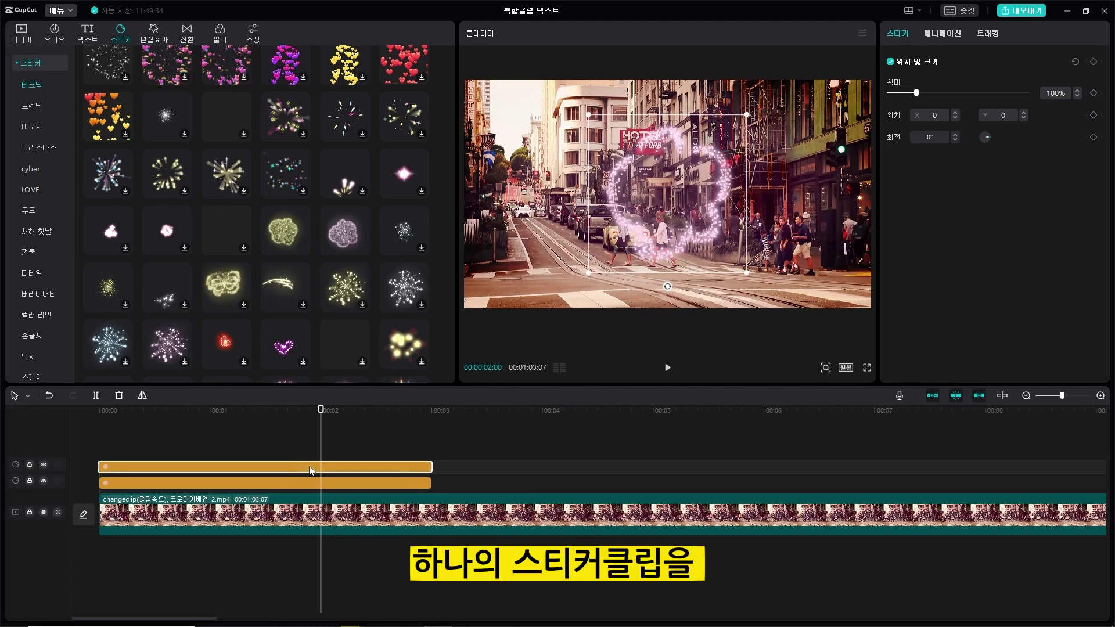
Step: Convert the upper sticker clip into a compound clip and apply a Split mask to it
right_click(311, 472)
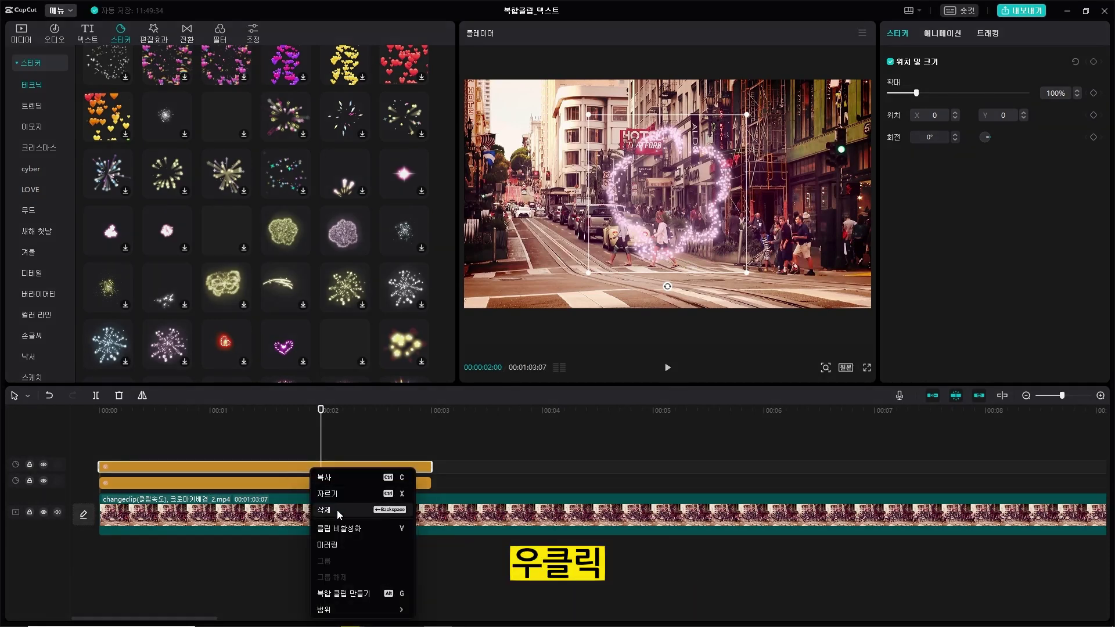
click(366, 594)
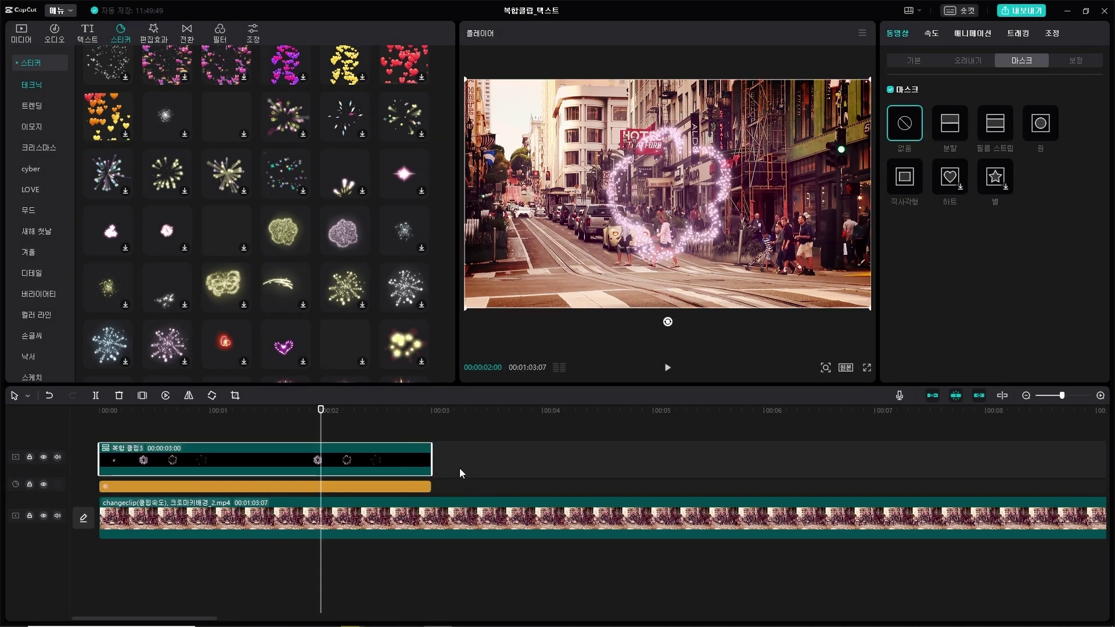
click(957, 131)
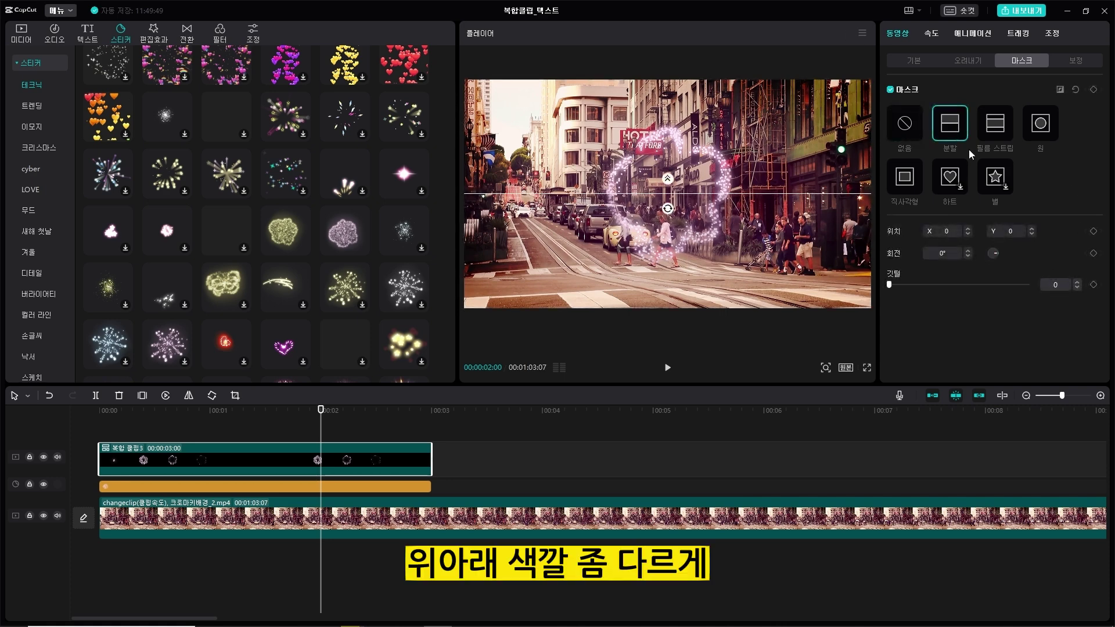
Step: Set the sticker compound clip's temperature to 50, tint to -50 and saturation to -50, and preview it from the start
click(1084, 64)
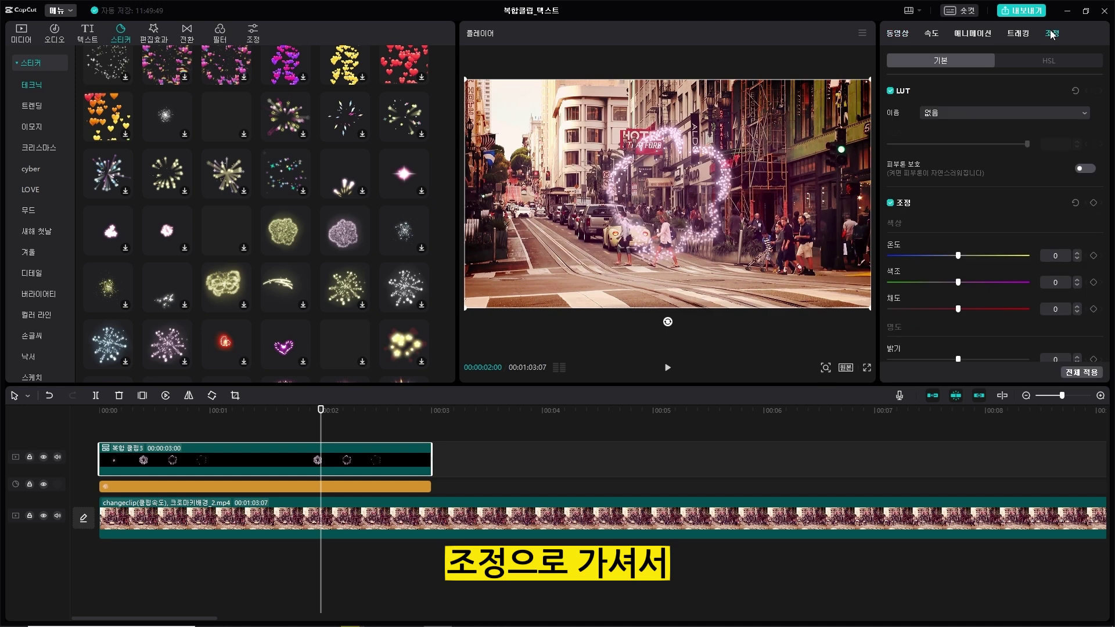
drag(958, 255, 1027, 256)
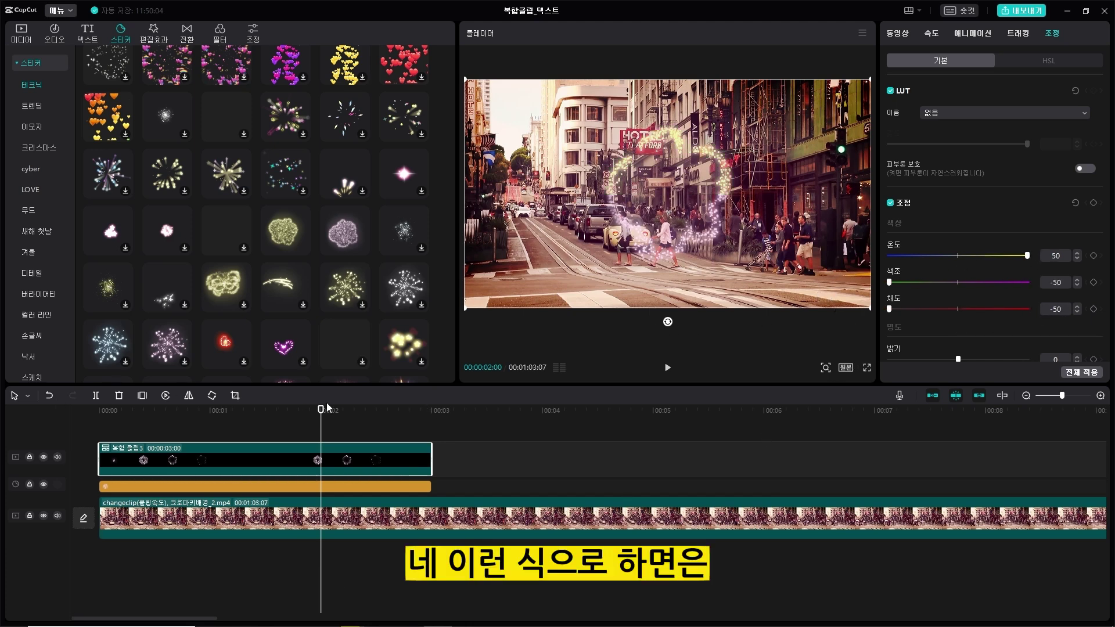
key(Home)
key(space)
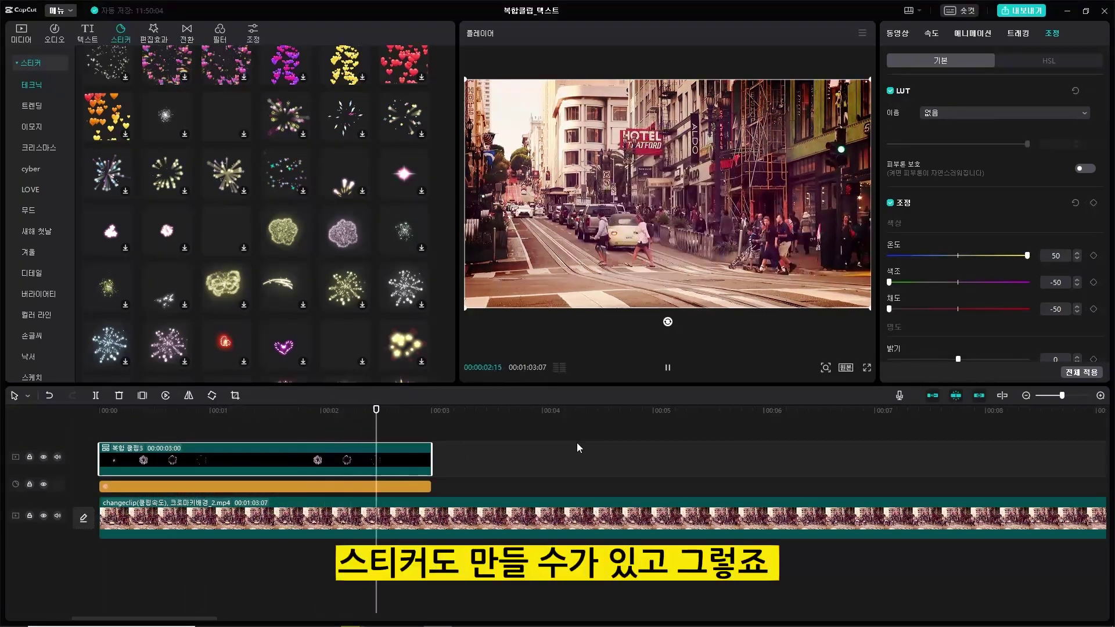
key(space)
Step: Delete the sticker compound clip and the sticker clip beneath it
drag(457, 450, 437, 494)
drag(505, 411, 251, 411)
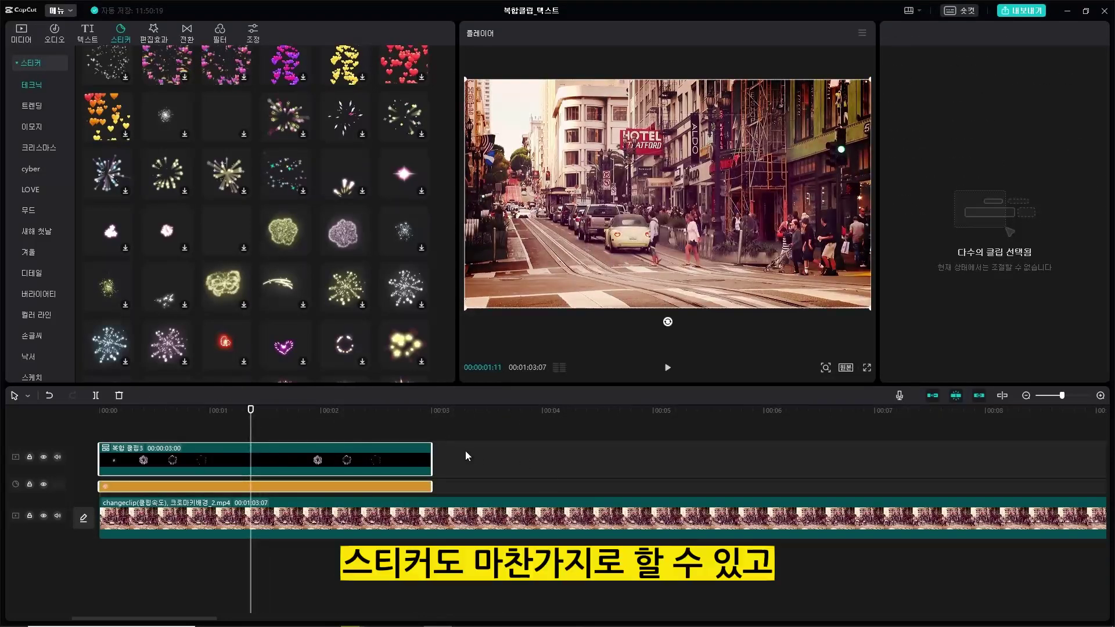
key(Delete)
Step: Stack two copies of the red-barred TITLES text template above the street video at the timeline's start
click(83, 34)
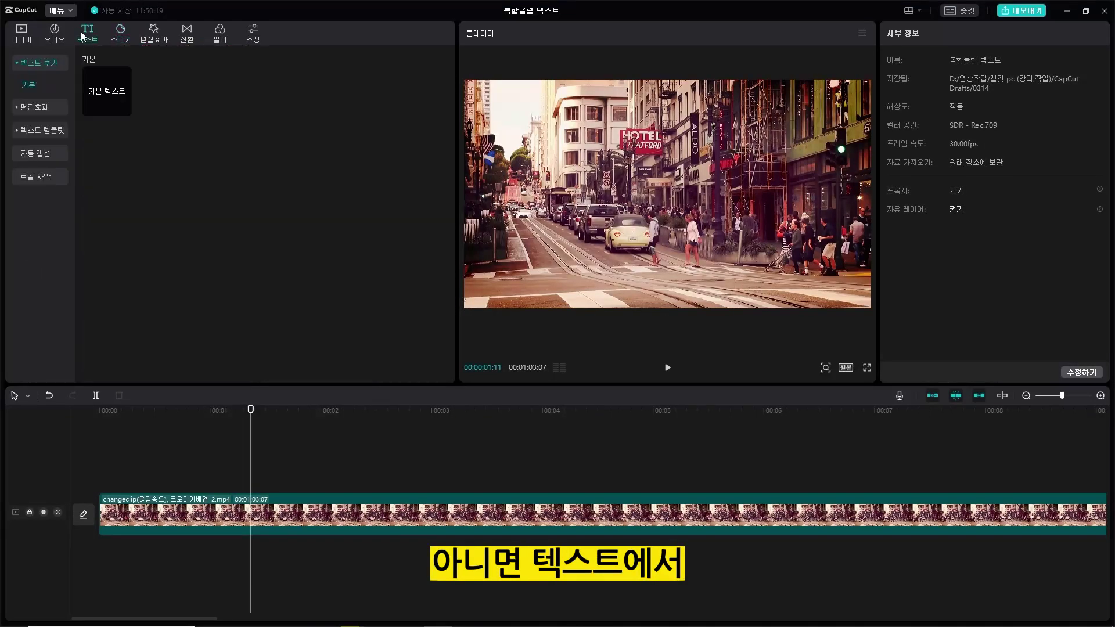
click(48, 130)
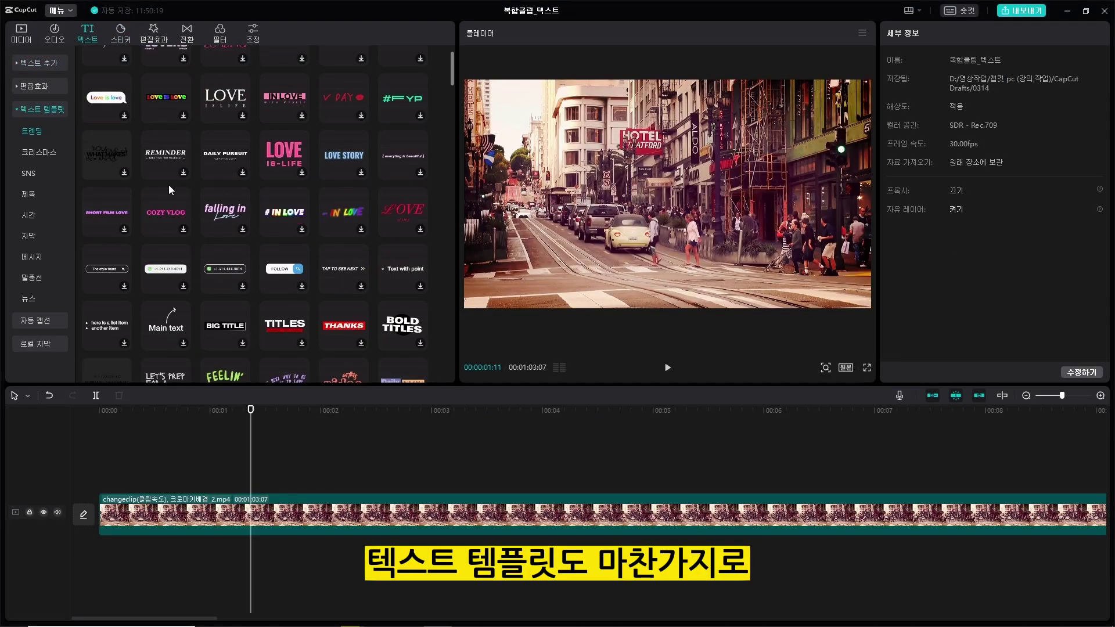
scroll(271, 289, down, 8)
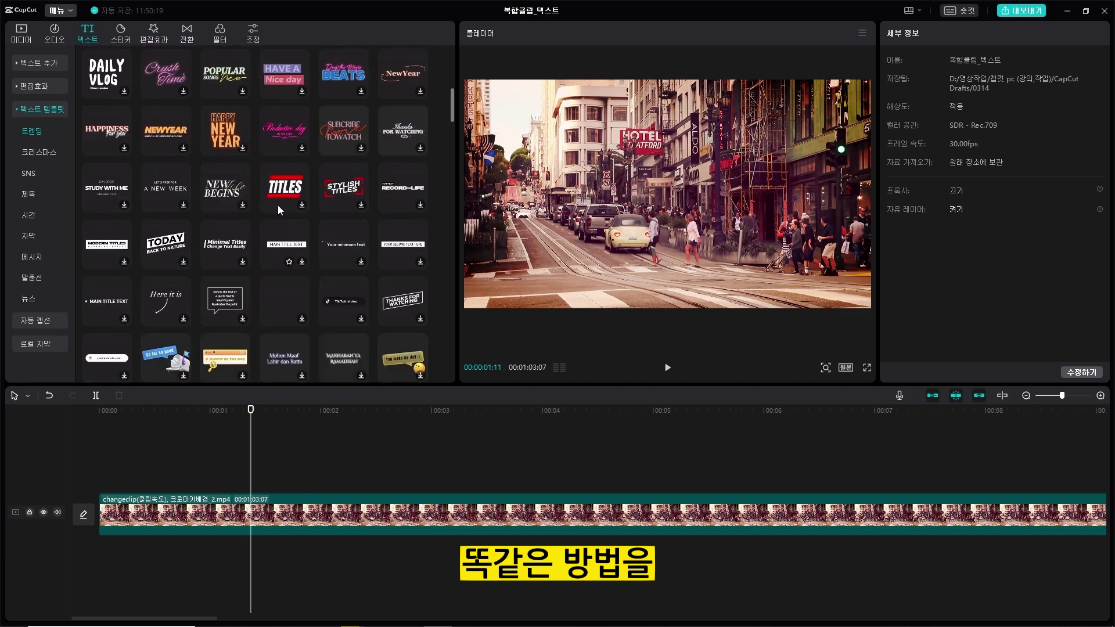
drag(285, 191, 101, 481)
drag(216, 355, 96, 463)
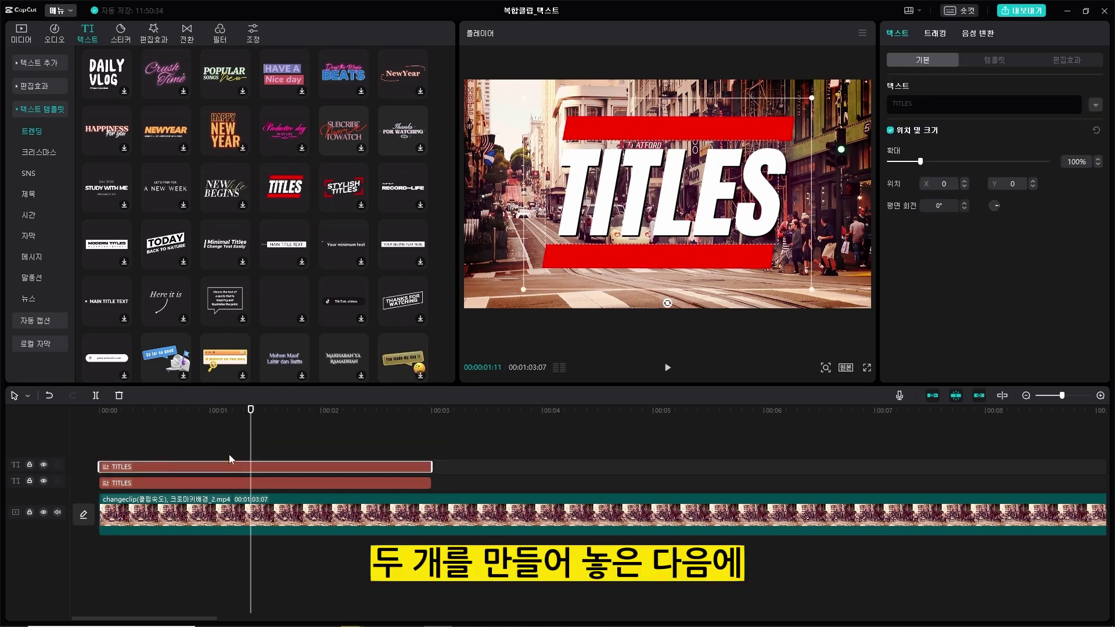
Step: Convert the upper TITLES template clip into a compound clip and apply a Split mask to it
right_click(395, 473)
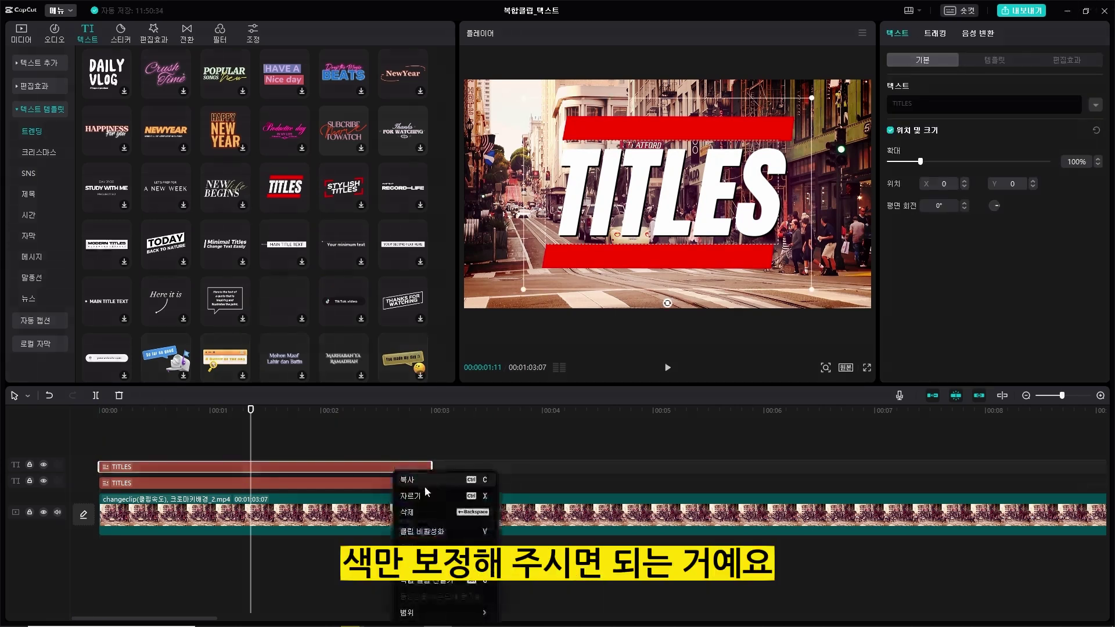
click(428, 581)
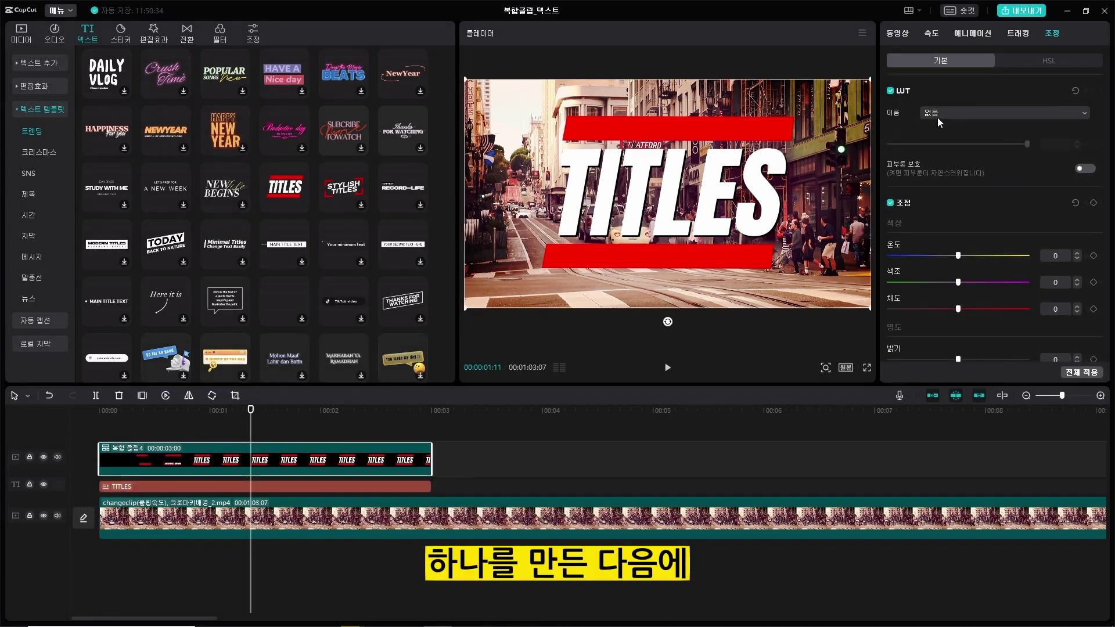
click(906, 33)
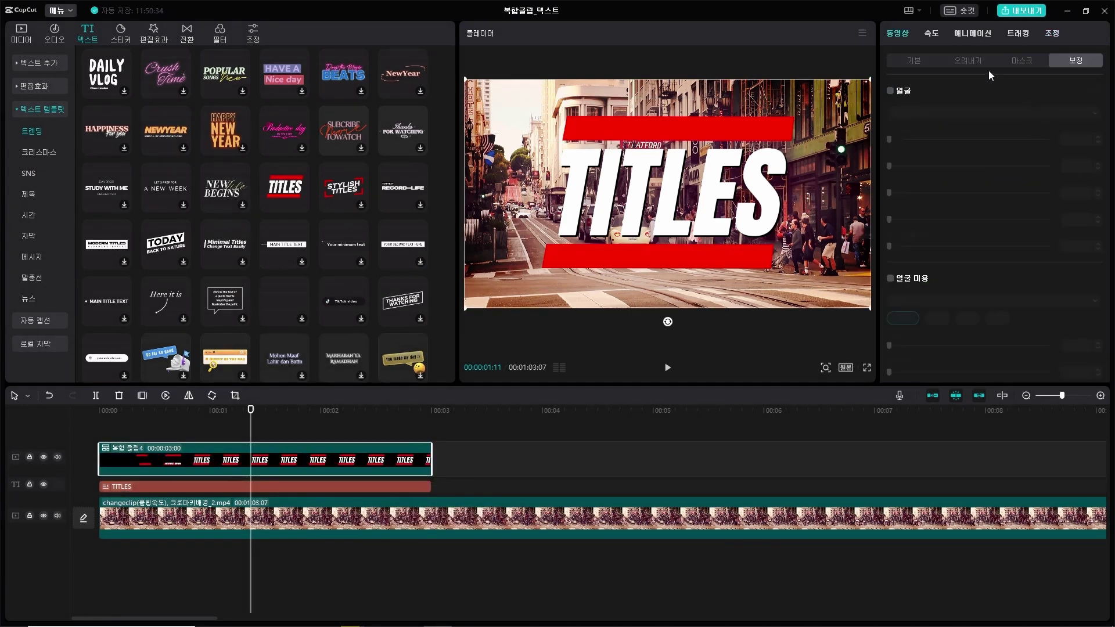
click(1015, 59)
click(952, 132)
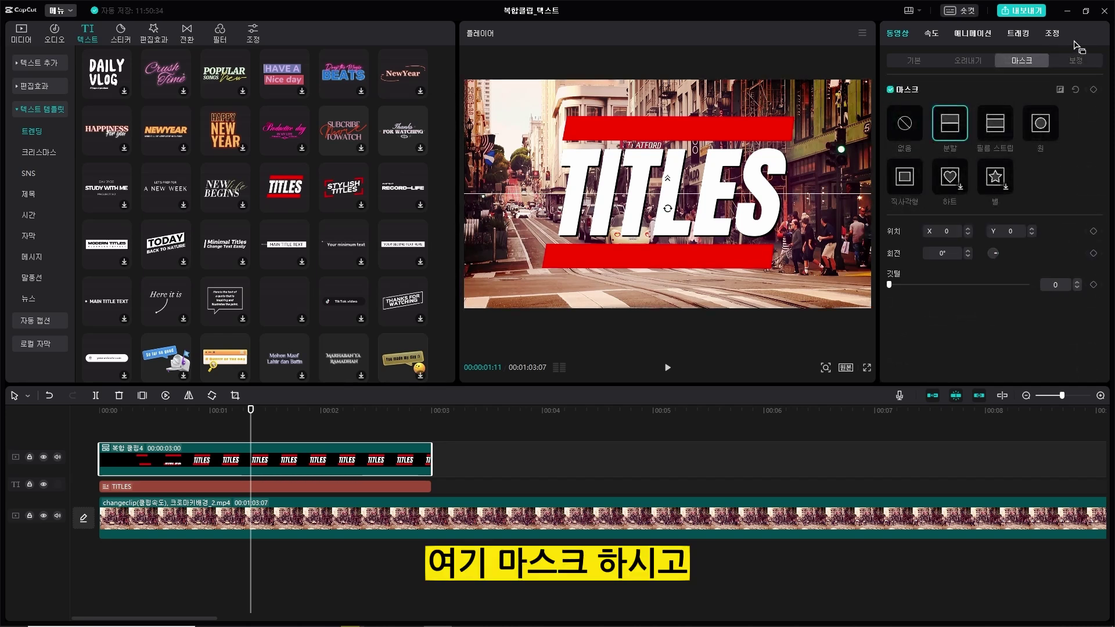
Step: Raise the TITLES compound clip's temperature to maximum, lower its tint to minimum and set its brightness to 50
click(1053, 33)
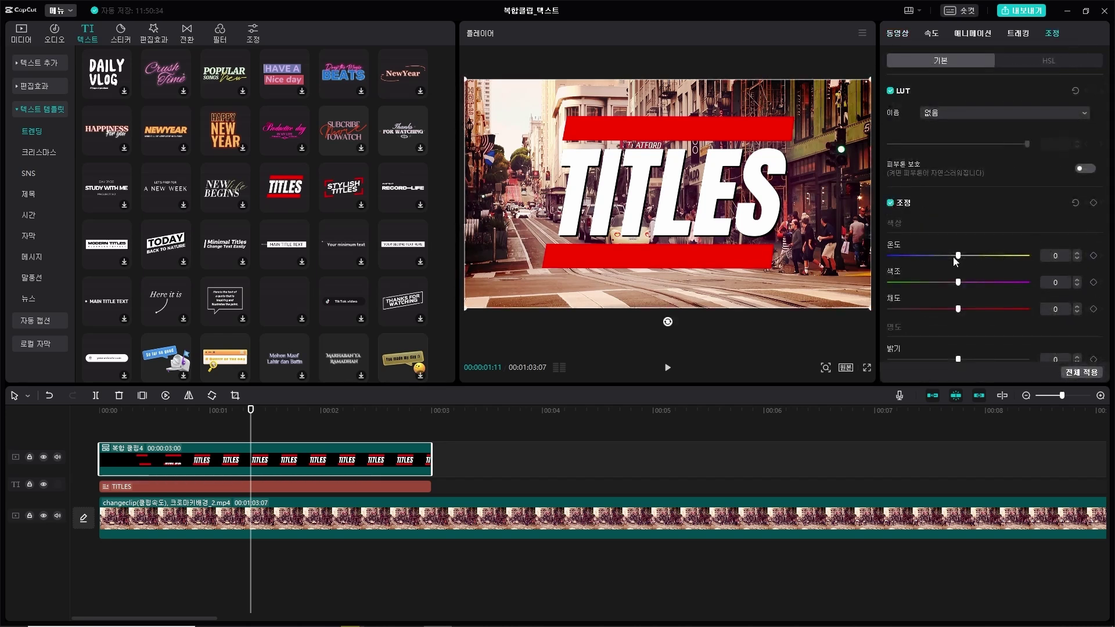
drag(976, 259, 1028, 255)
drag(964, 282, 816, 282)
scroll(964, 327, down, 4)
click(1058, 118)
text(50)
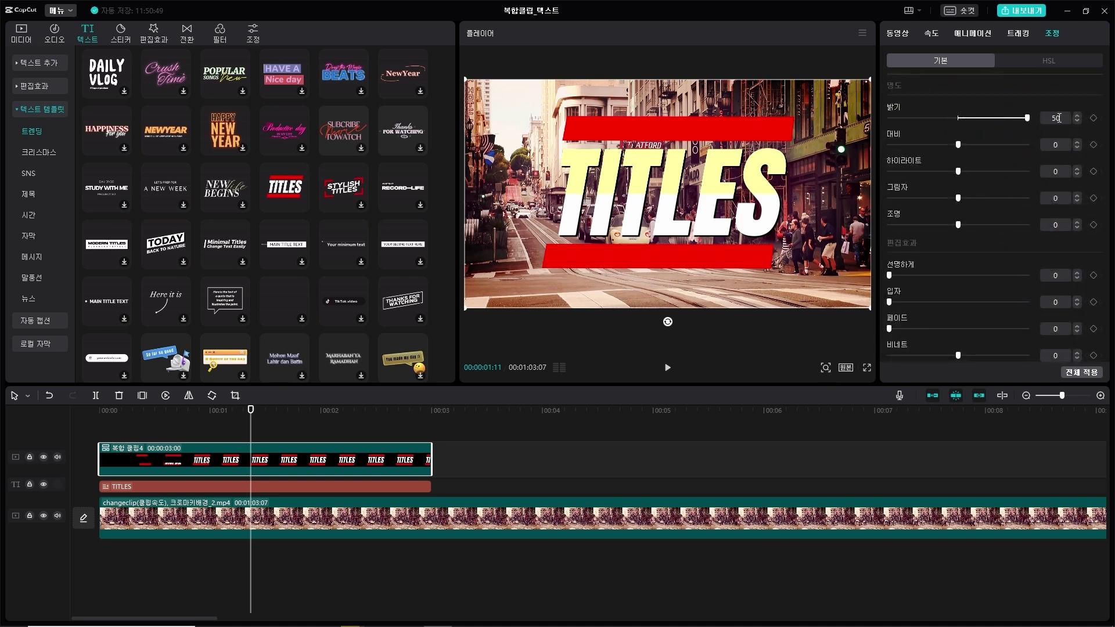
Step: Play back the two-colour TITLES template from the start of the timeline
drag(260, 411, 100, 410)
key(space)
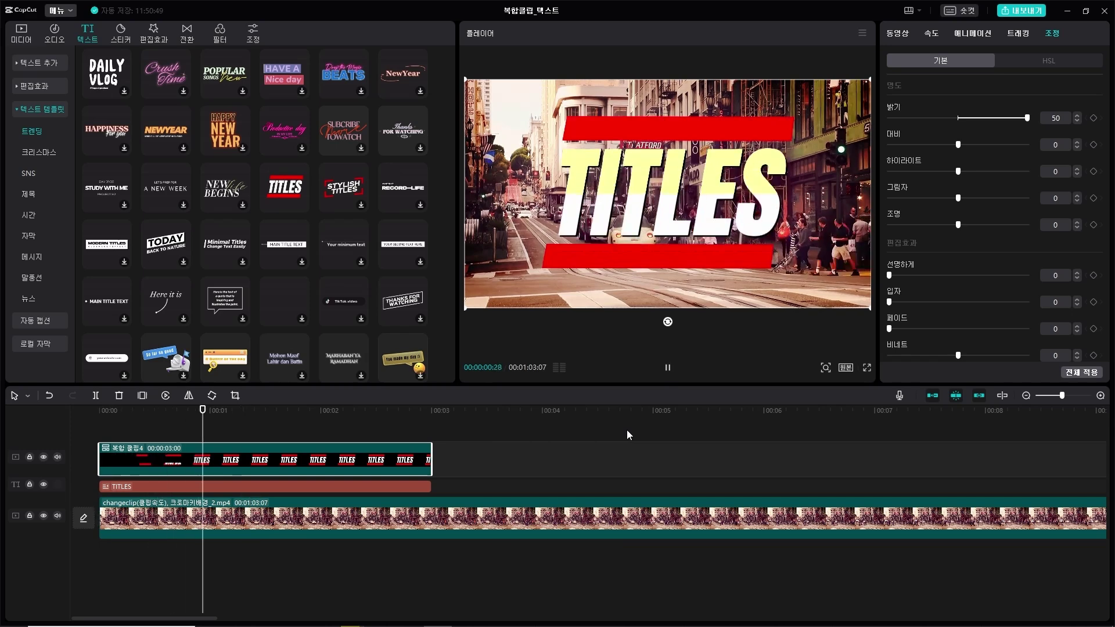
key(space)
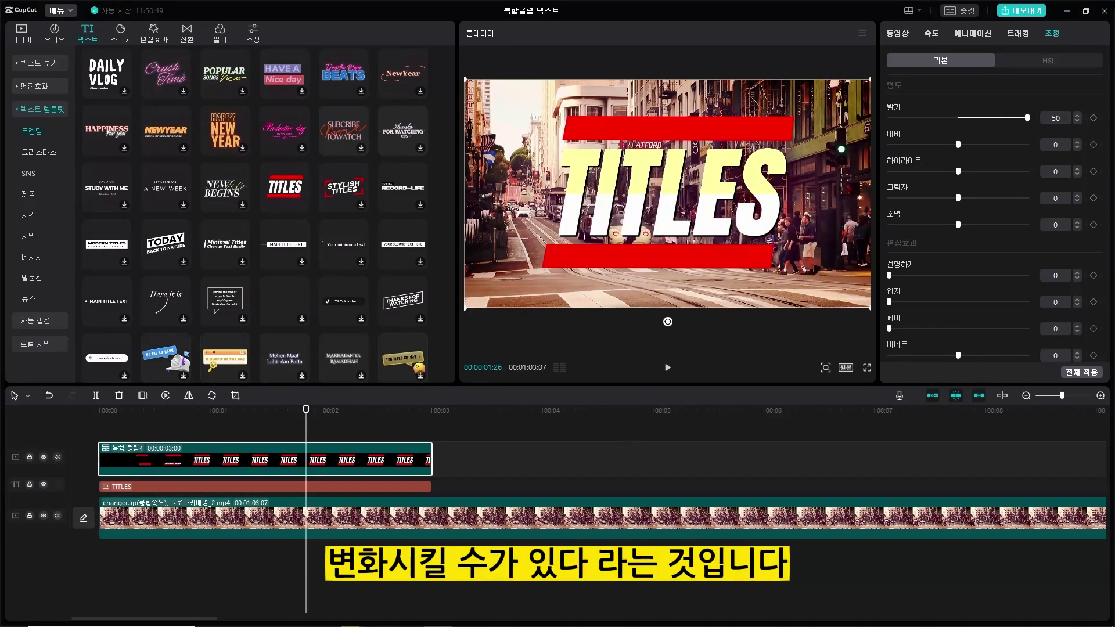
Step: Replace the TITLES compound clip's Split mask with a crop to its left half and shift it over the matching letters
click(903, 36)
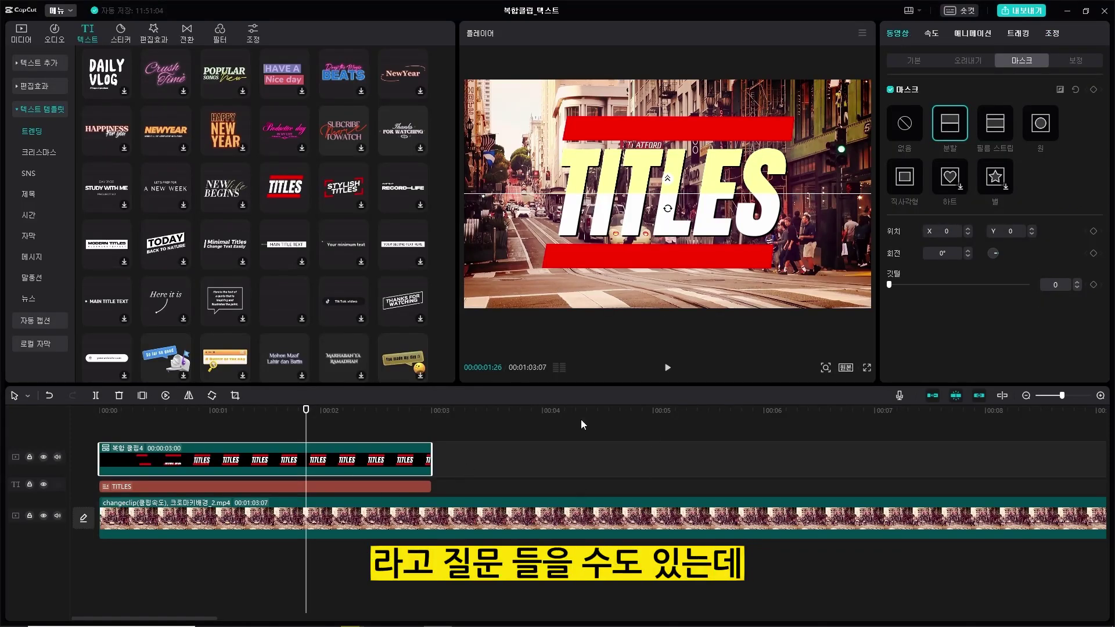
click(906, 135)
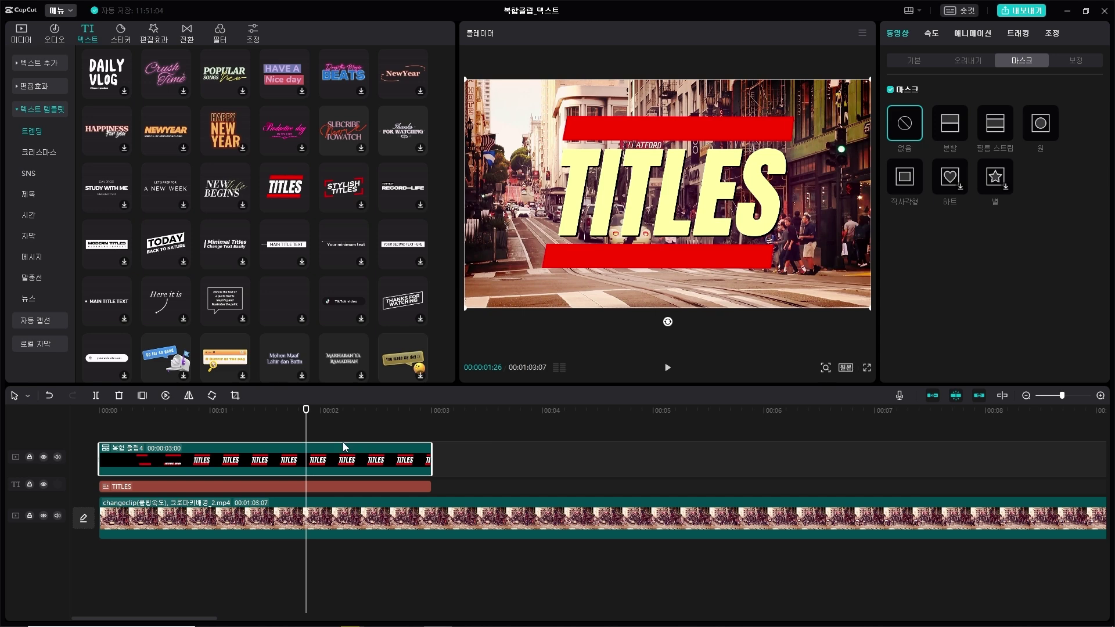
click(240, 396)
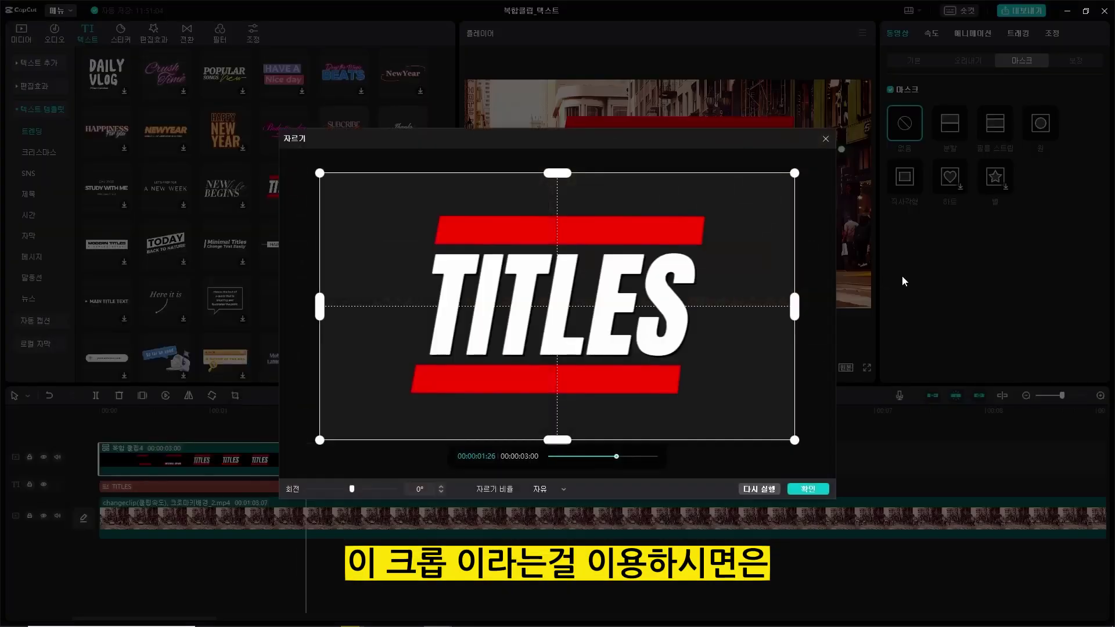
drag(794, 308, 561, 336)
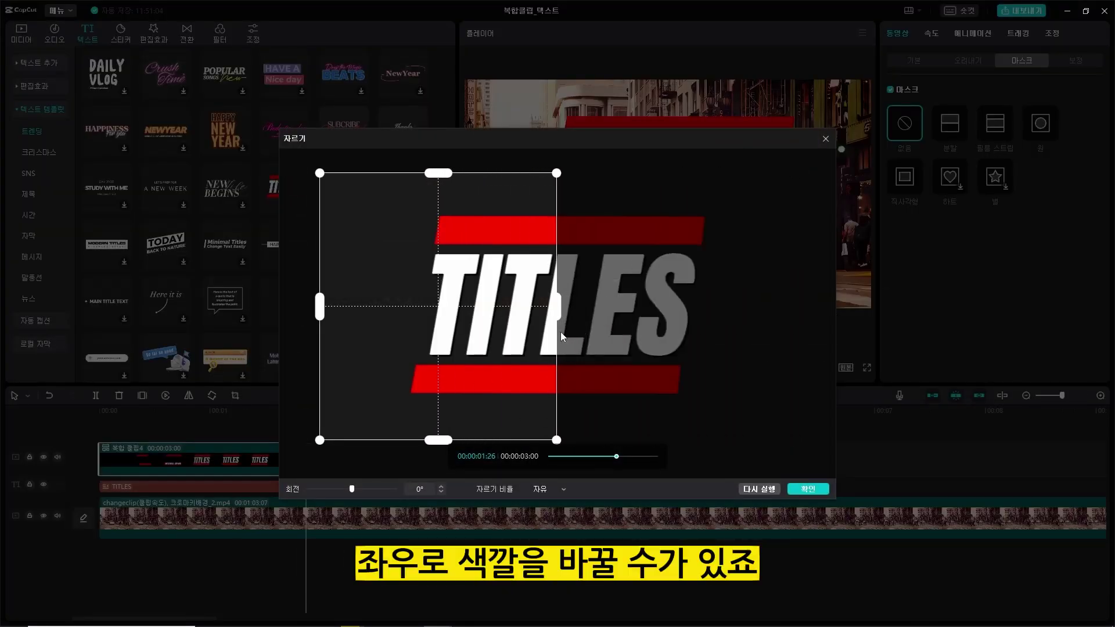
click(813, 491)
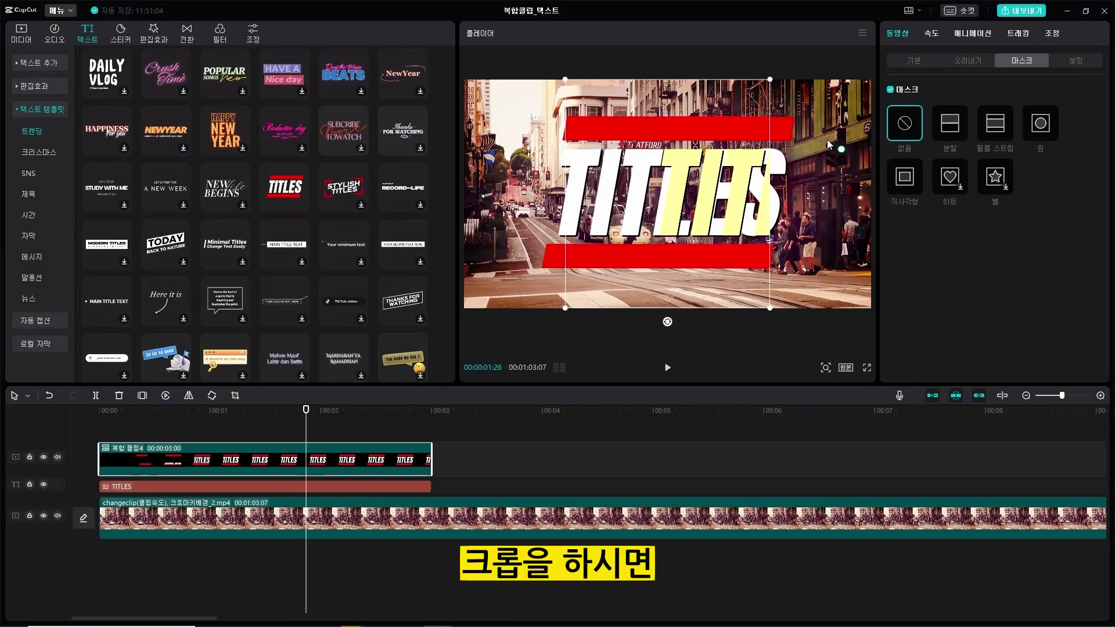
drag(685, 165, 587, 168)
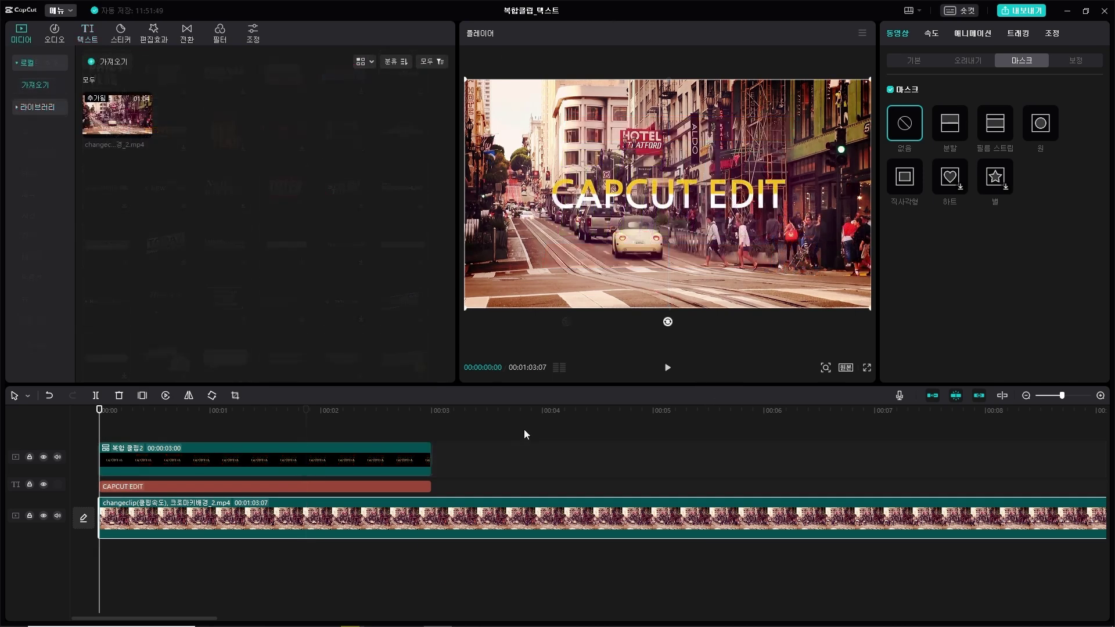
Step: Remove the Split mask from the CAPCUT EDIT compound clip and crop the clip to its left half
click(328, 447)
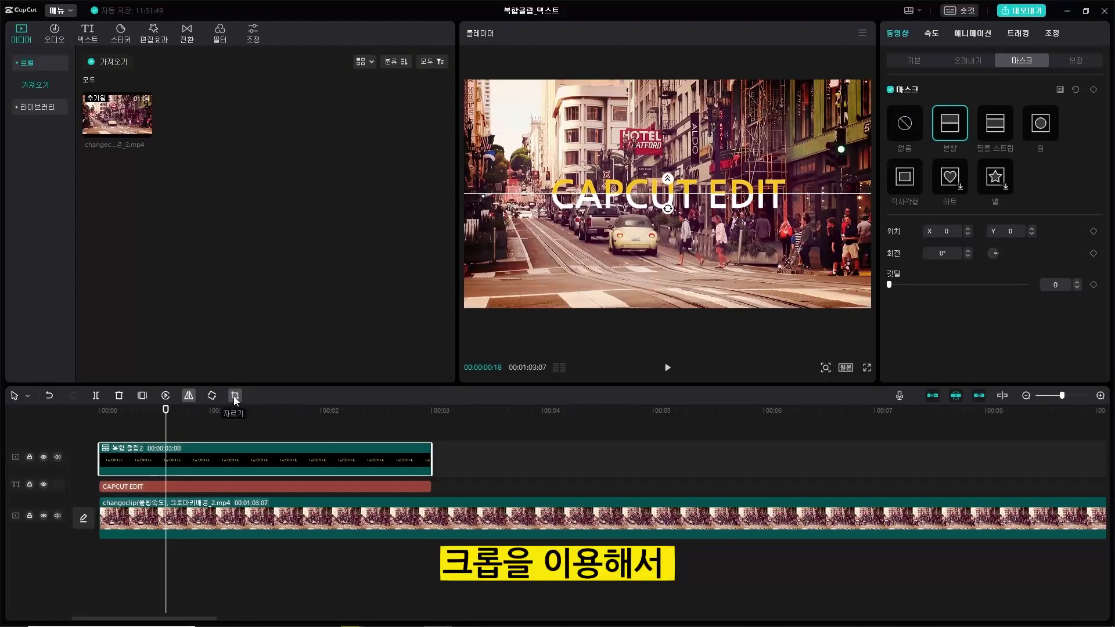
click(906, 122)
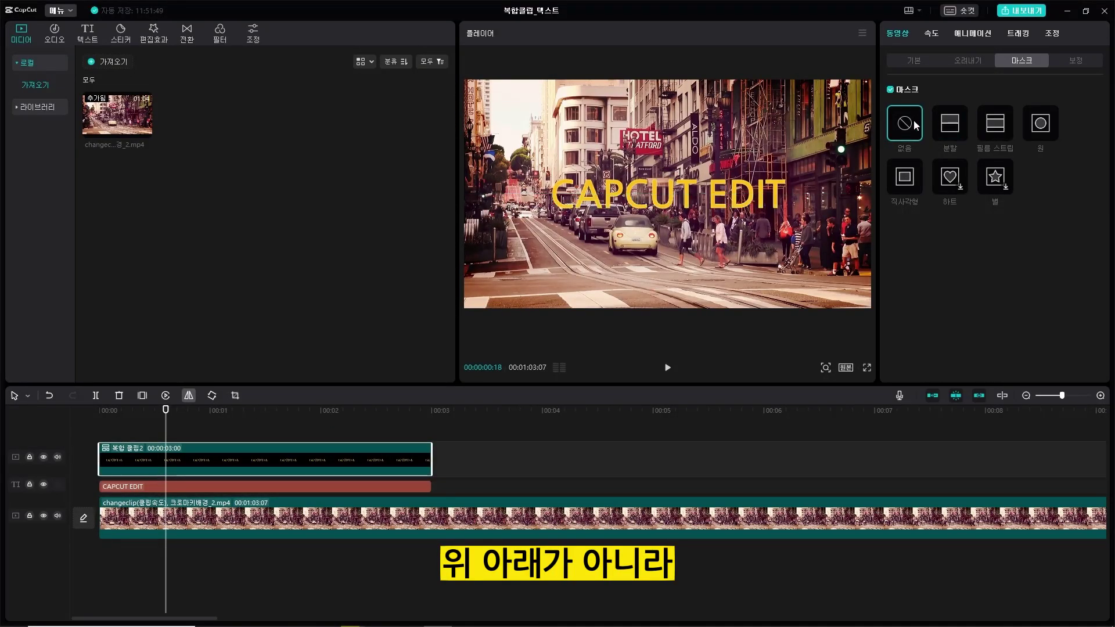
click(236, 395)
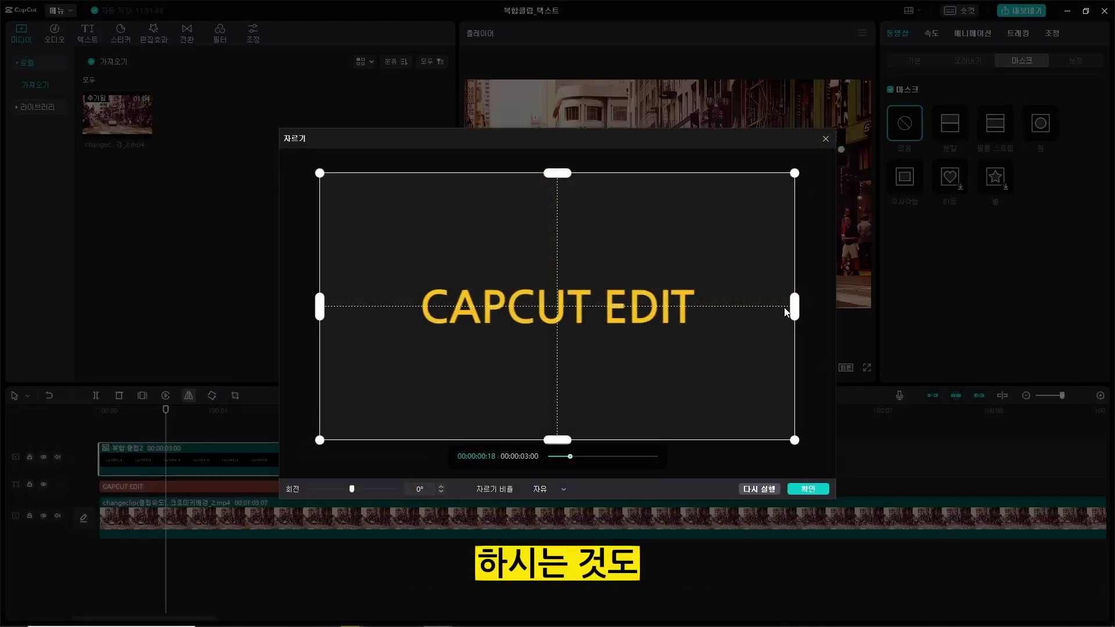
drag(795, 313, 555, 324)
click(814, 490)
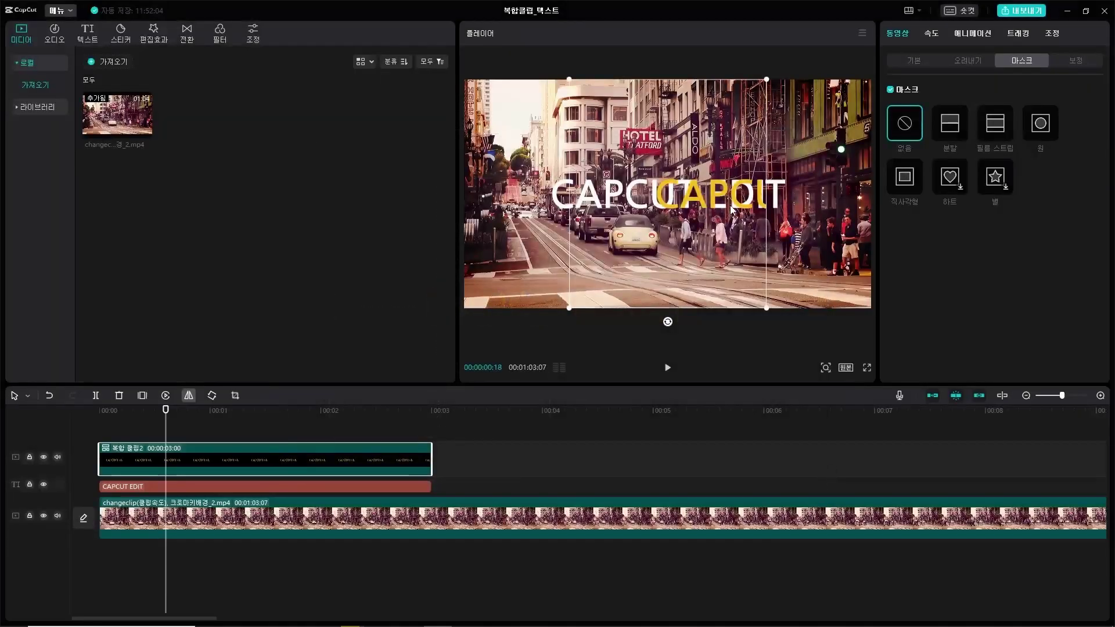
Step: Move the cropped yellow half in the preview so it lines up exactly with the white CAPCUT EDIT letters
drag(700, 197, 590, 193)
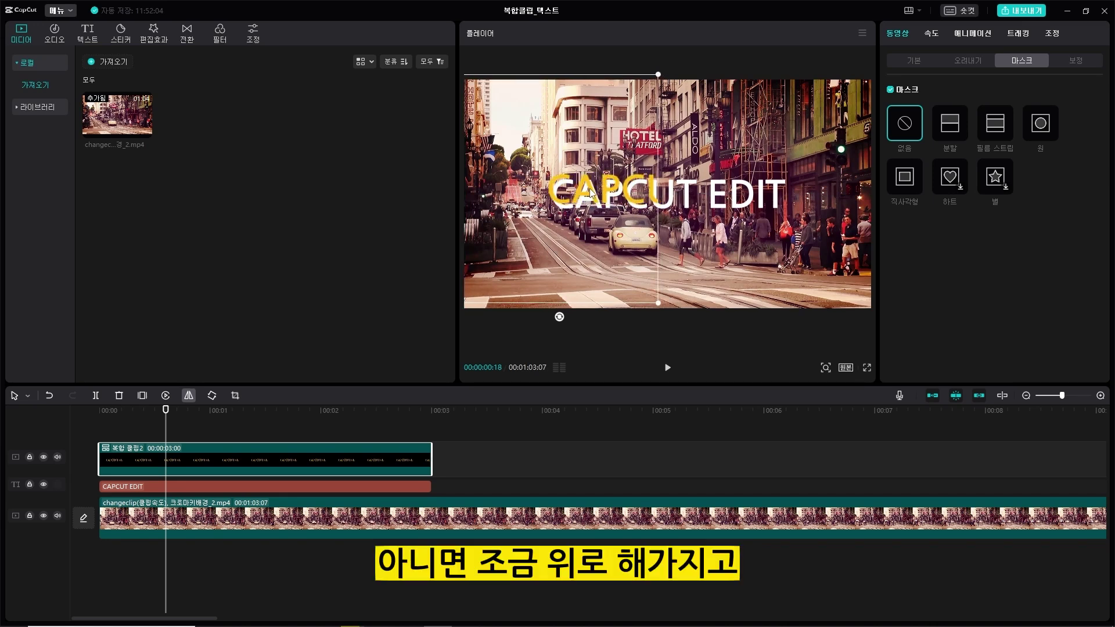
drag(591, 194, 594, 194)
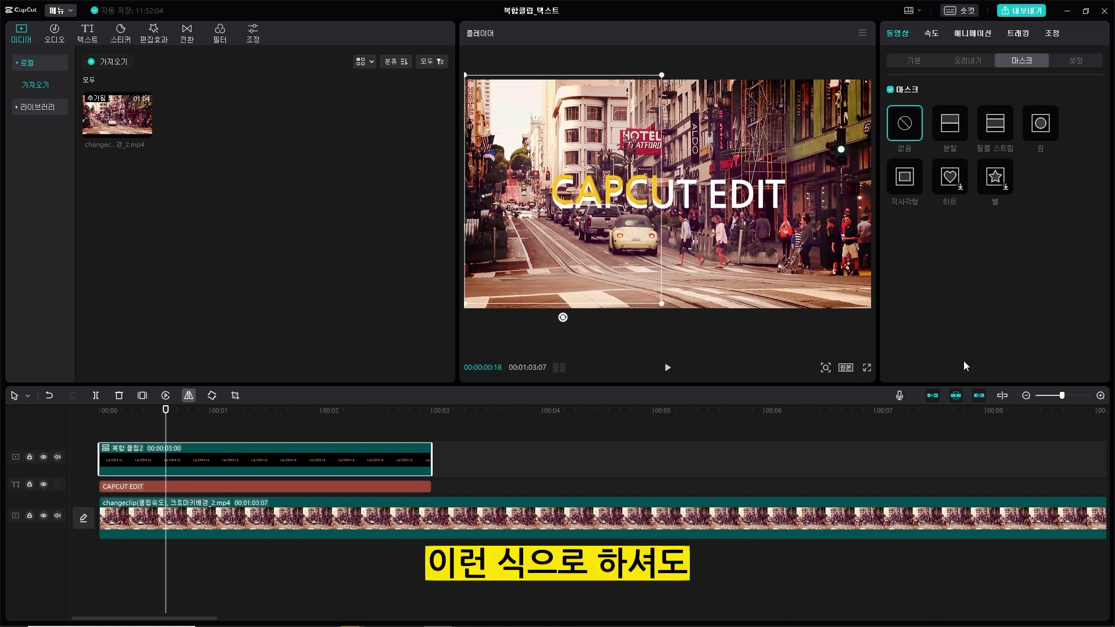
drag(655, 189, 656, 196)
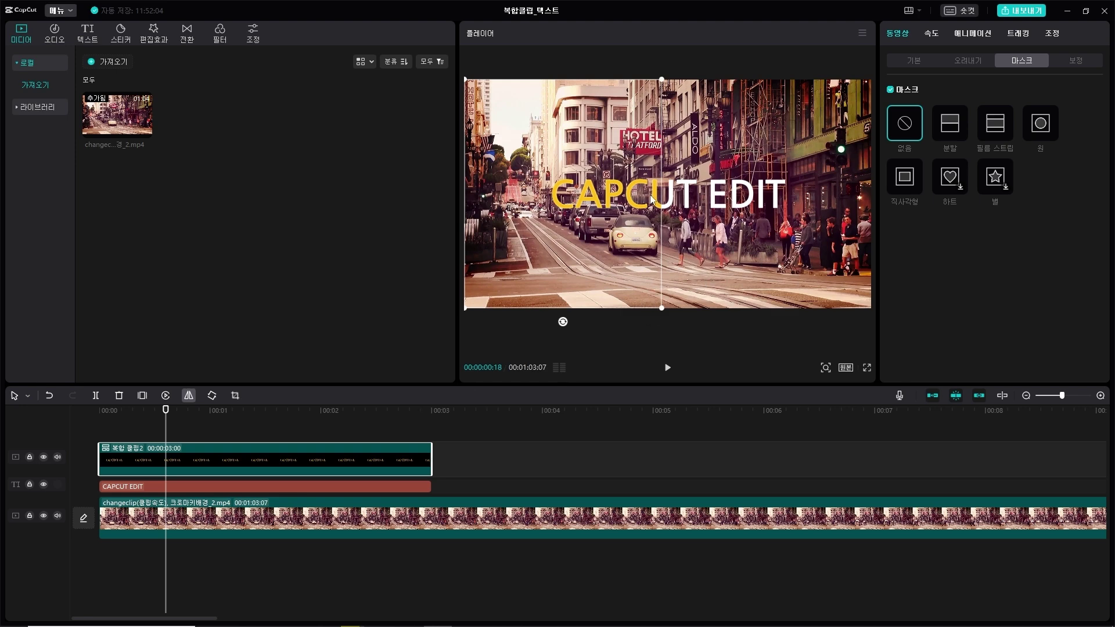
Step: Play back the left-right split CAPCUT EDIT title from the start of the timeline
click(210, 429)
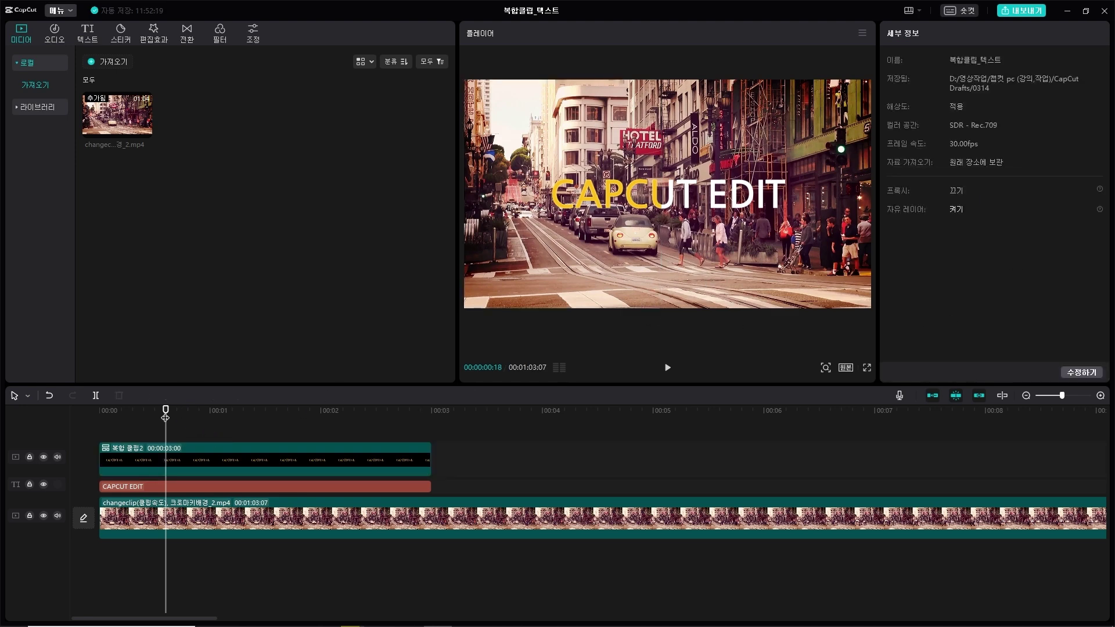
drag(165, 418, 58, 419)
key(space)
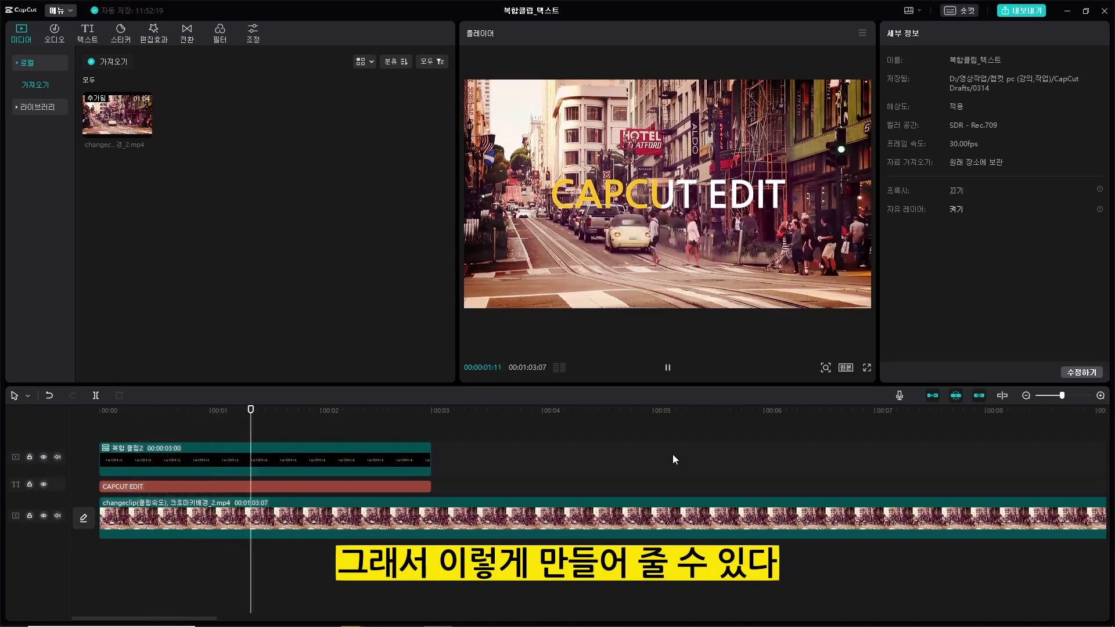
click(152, 431)
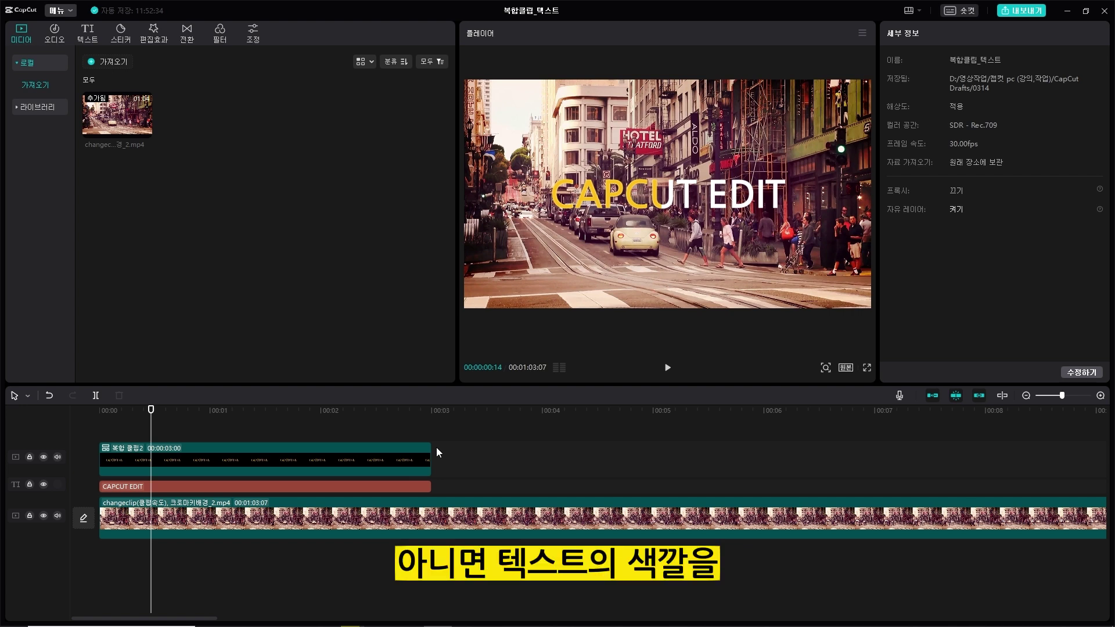
Step: Release the CAPCUT EDIT compound clip back into a text clip, and undo the release
click(269, 469)
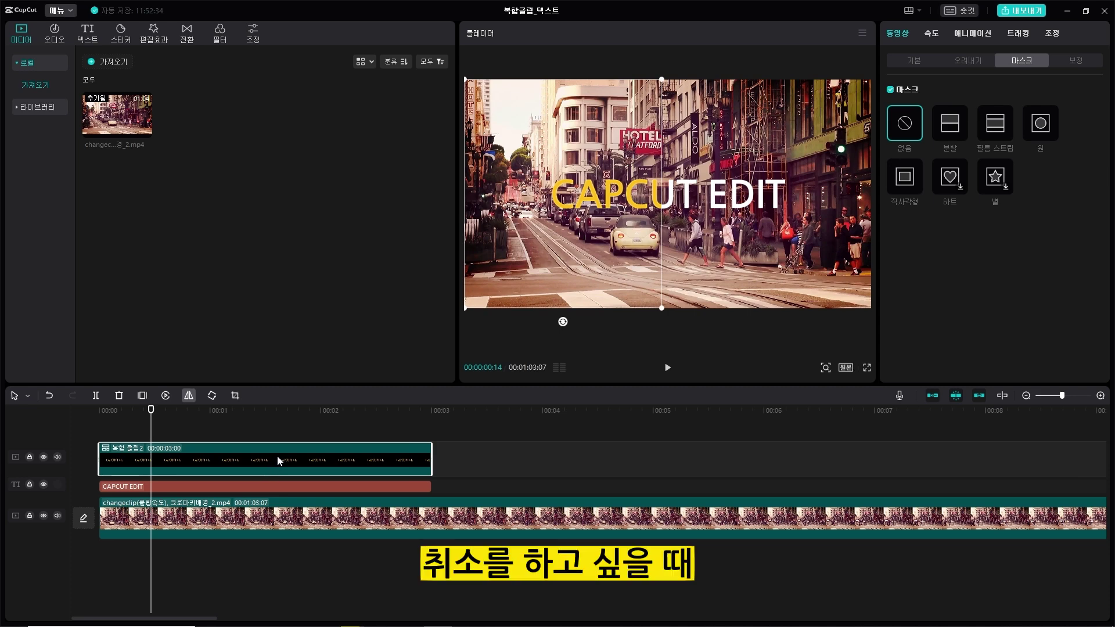
right_click(277, 455)
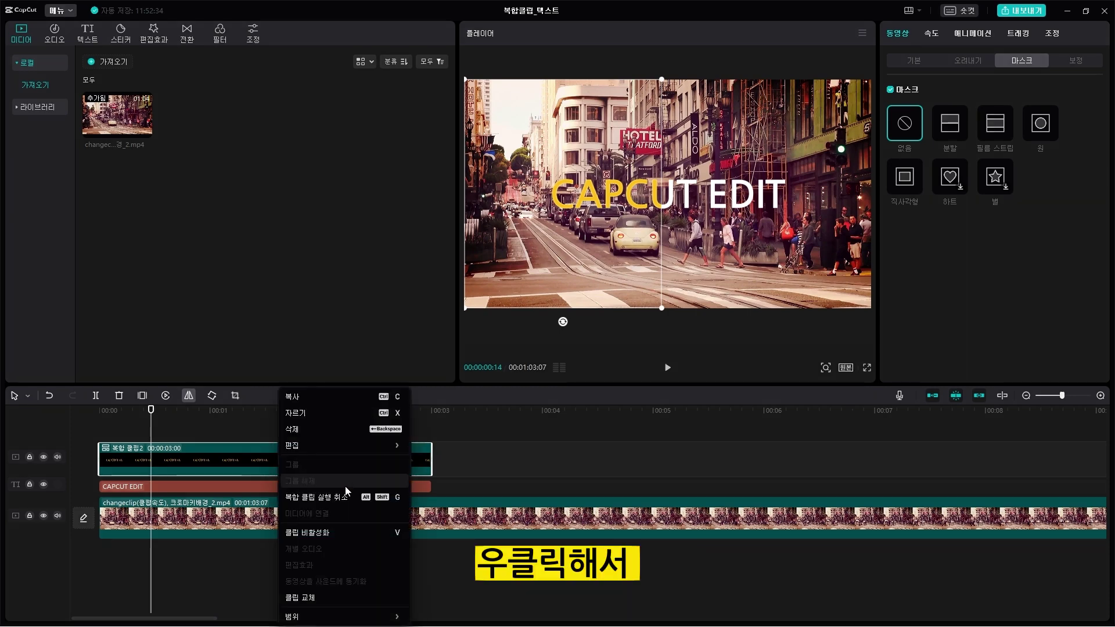
click(349, 497)
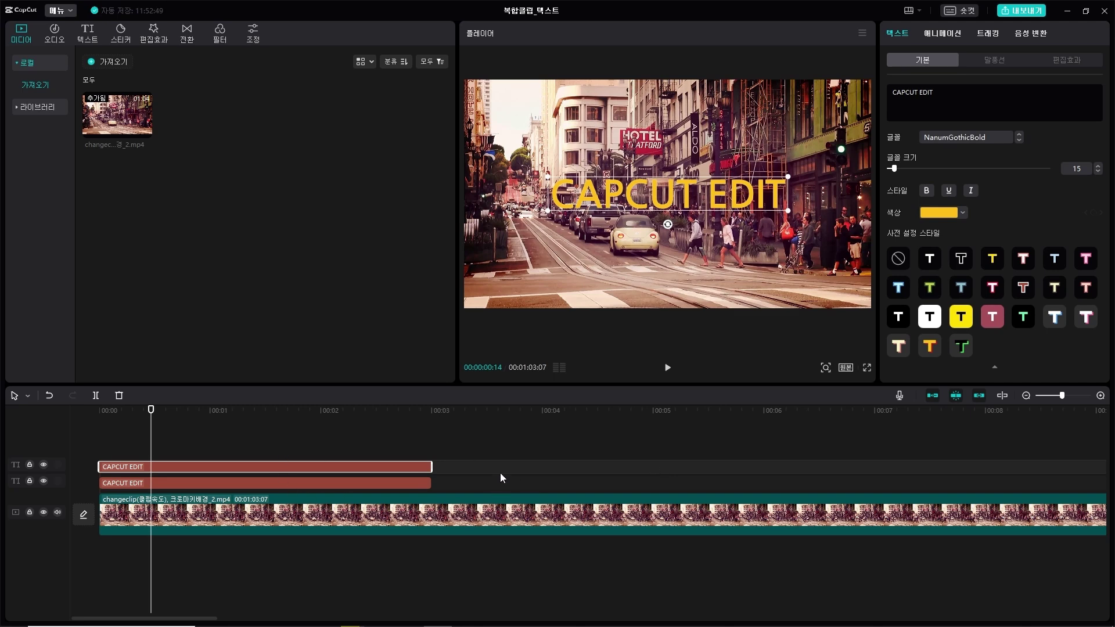
key(ctrl+z)
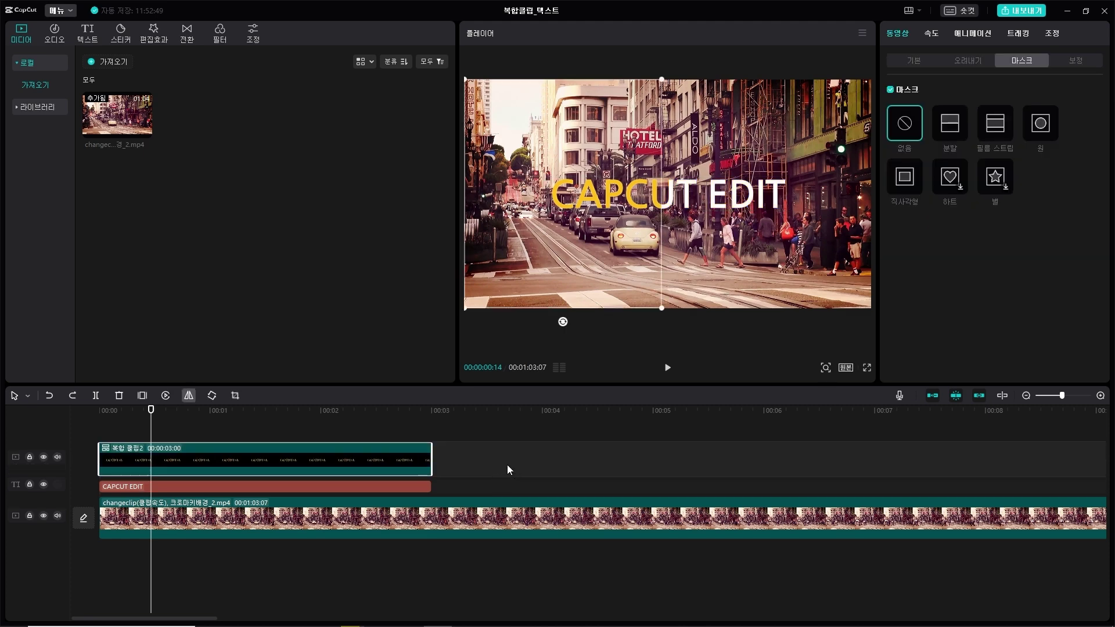
Step: Select the compound clip together with the CAPCUT EDIT text clip and check which compound clip commands are offered
scroll(507, 466, down, 3)
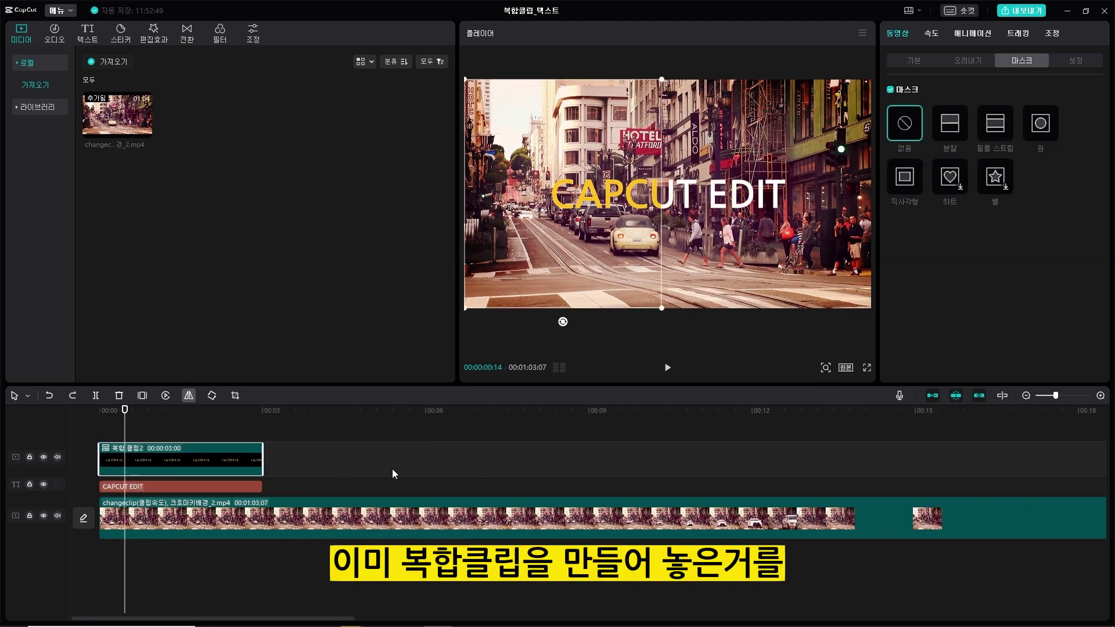
scroll(392, 473, up, 2)
drag(417, 432, 244, 482)
right_click(277, 465)
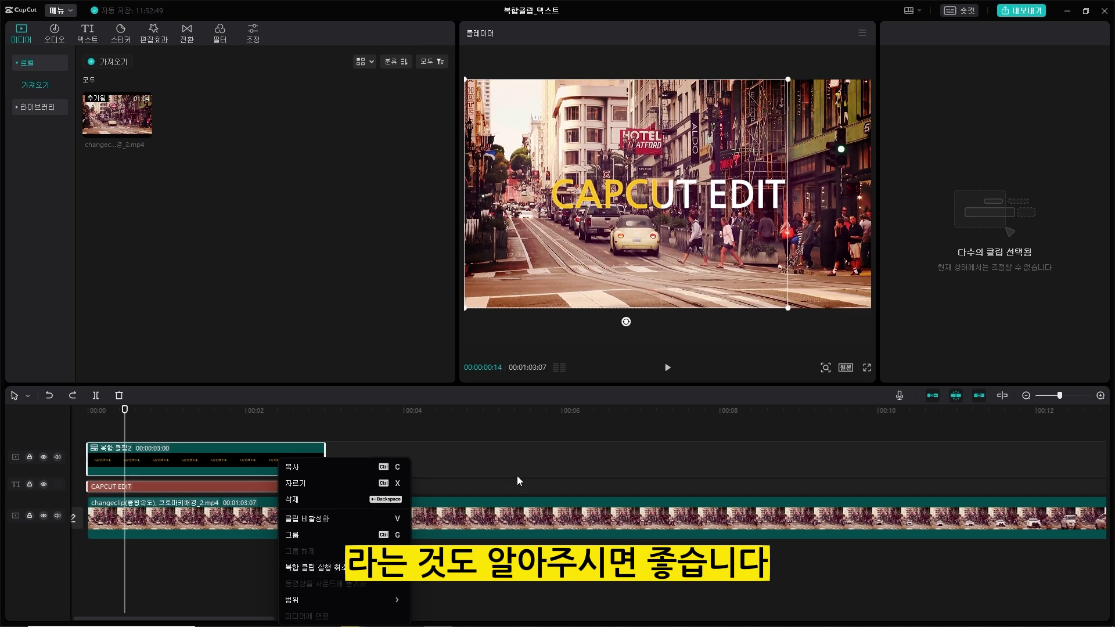
click(544, 441)
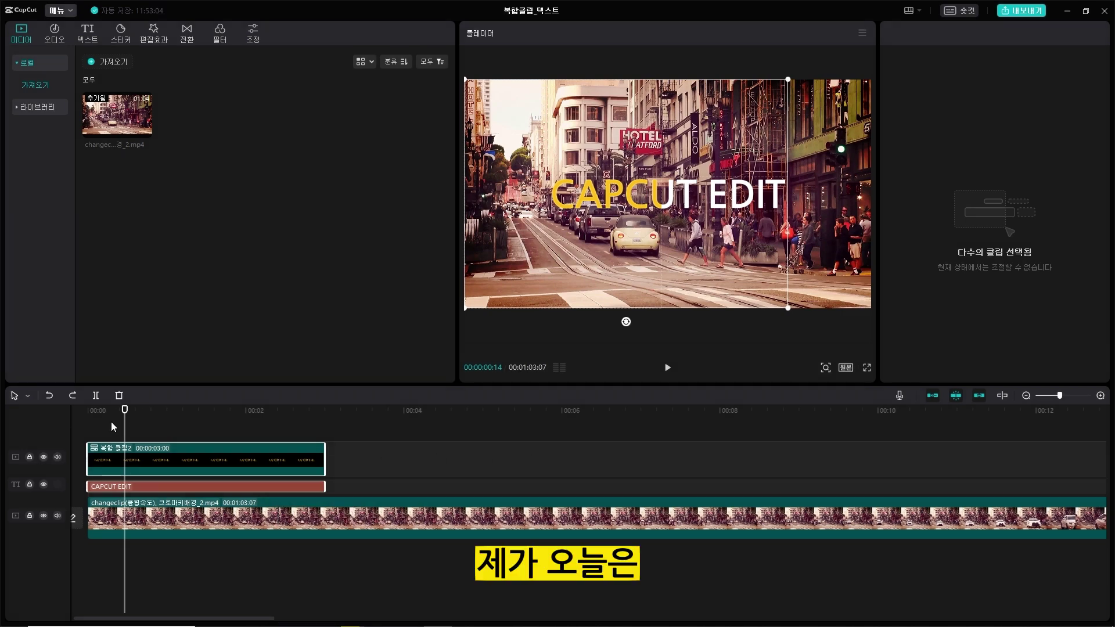
Step: Preview a short stretch of the finished CAPCUT EDIT title over the street video
key(space)
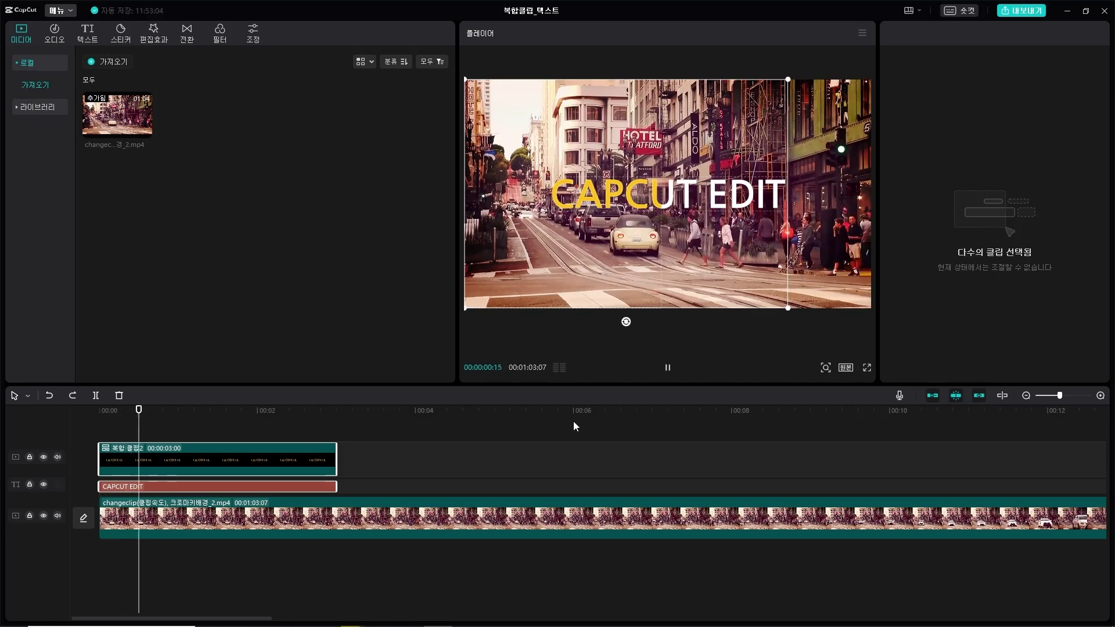
key(space)
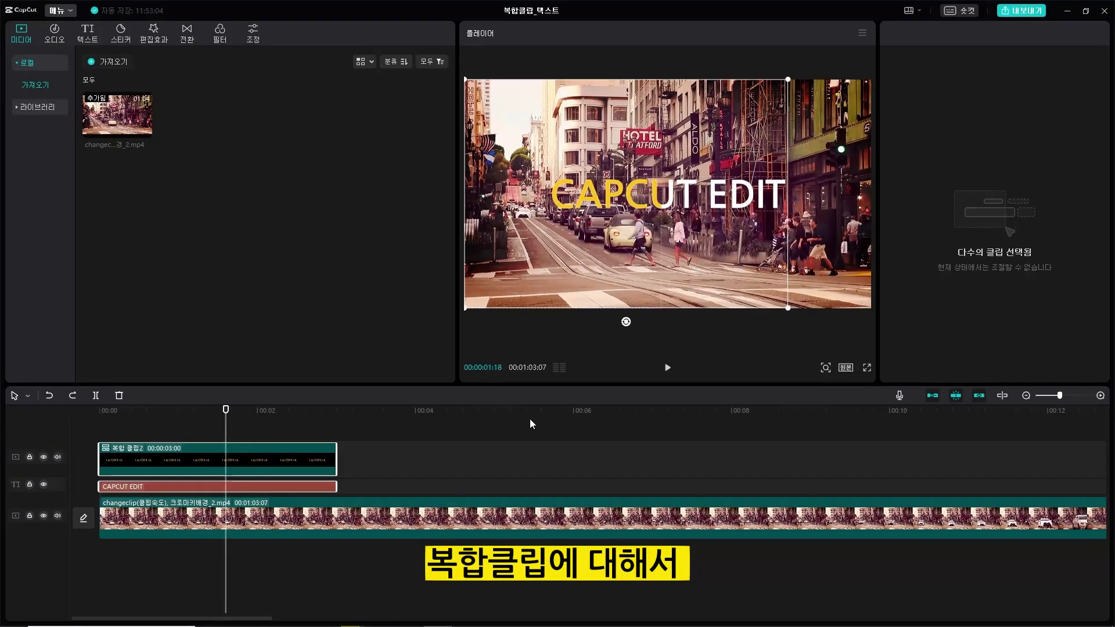